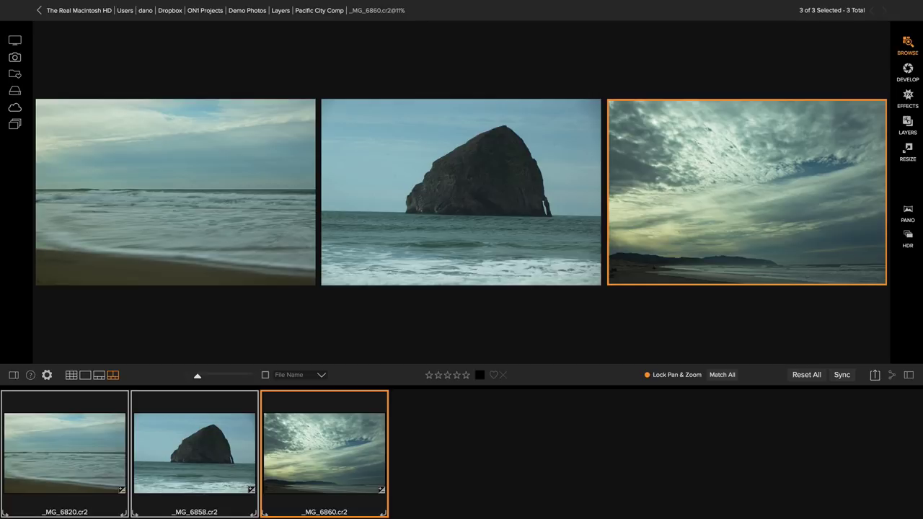
Step: Send the three selected seascape photos to the Layers module
click(908, 126)
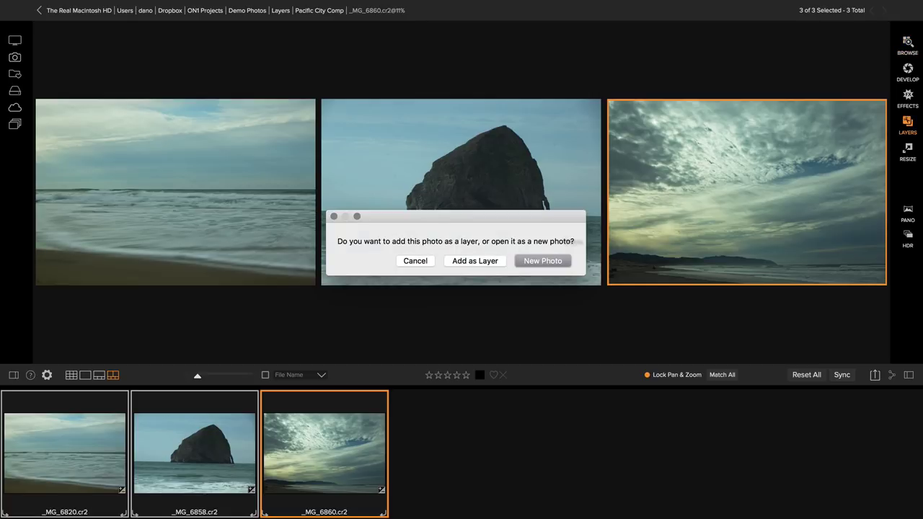
Step: Add the three photos as stacked layers of one composite document
click(464, 265)
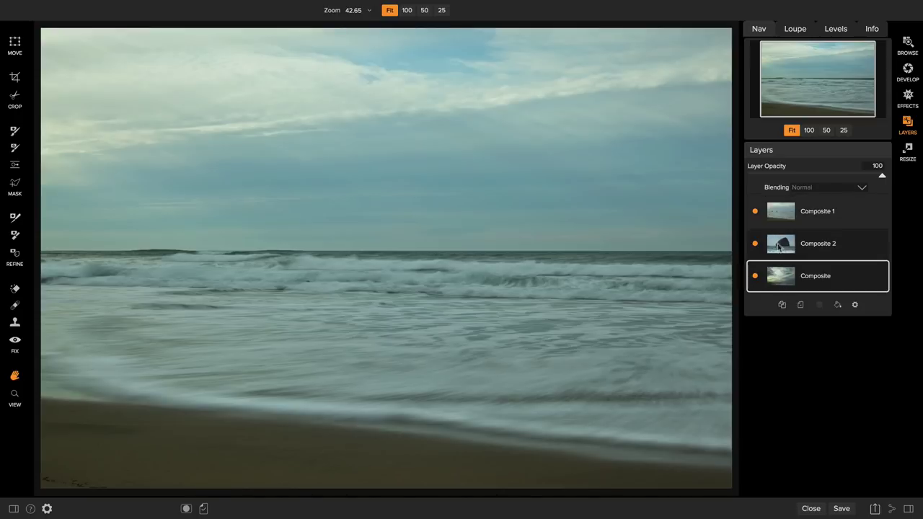
Step: Rename the top layer Waves and hide it
double_click(820, 212)
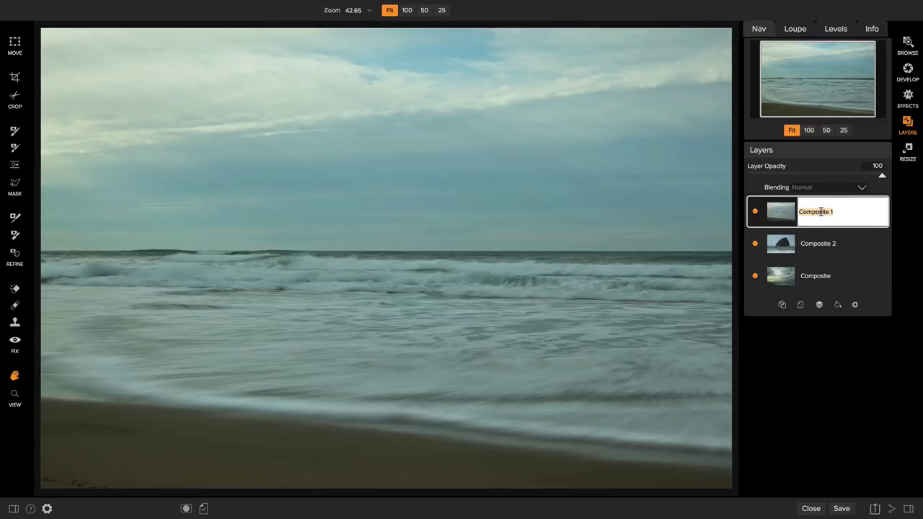
text(Waves)
key(Return)
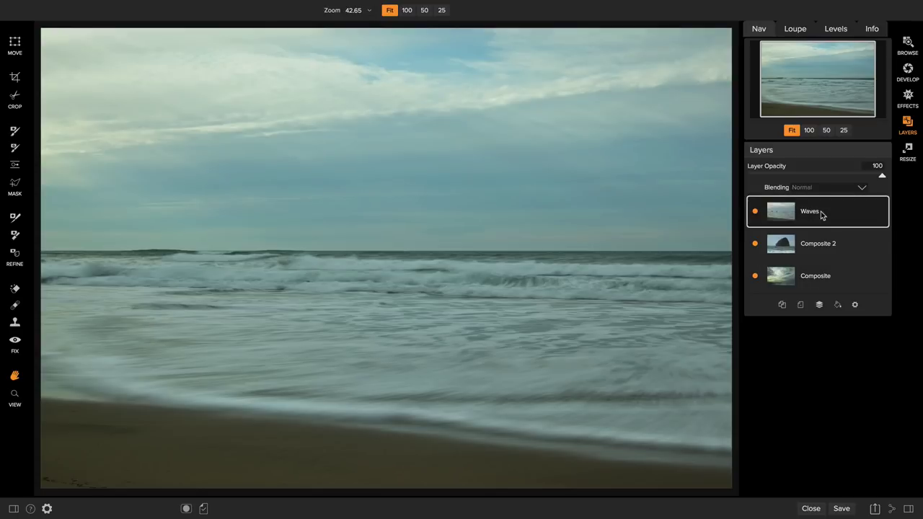
click(755, 212)
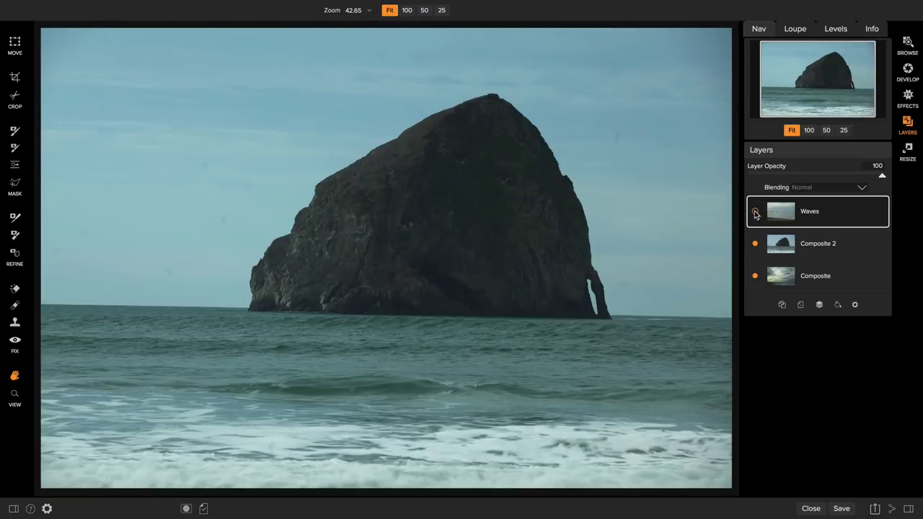
Step: Rename the middle layer Rock and hide it to reveal the sky
click(806, 243)
double_click(806, 242)
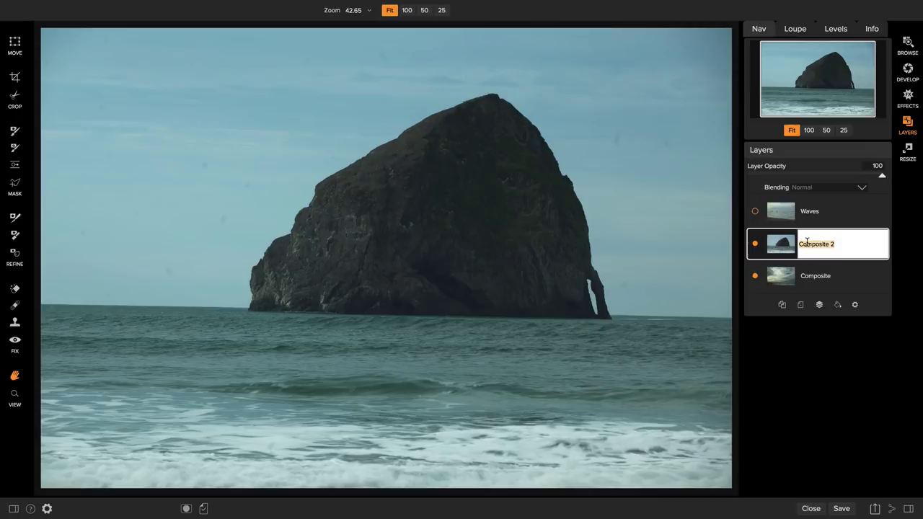
text(Rock)
key(Return)
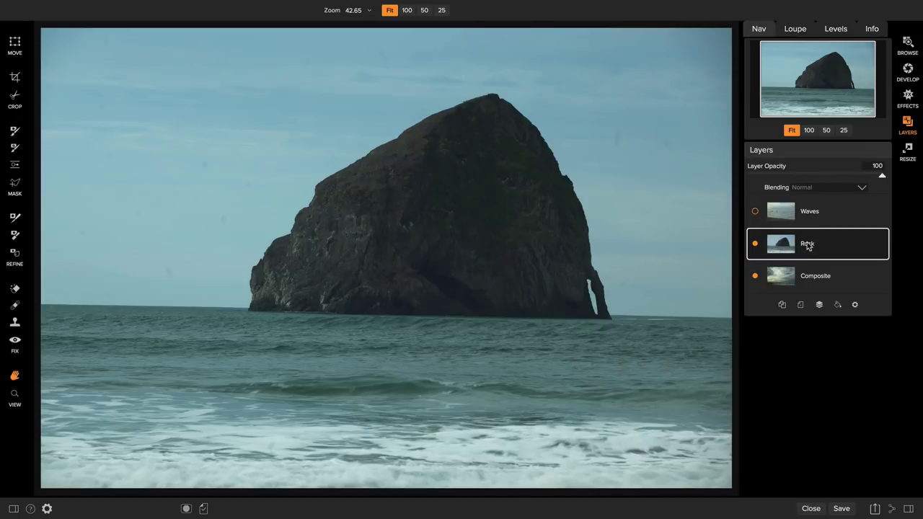
click(755, 244)
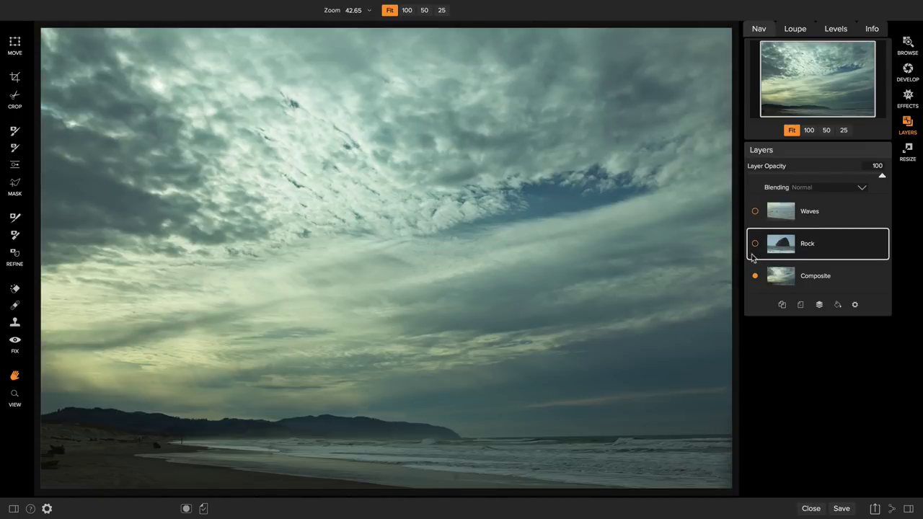
Step: Rename the bottom layer Sky
double_click(815, 276)
text(Sky)
key(Return)
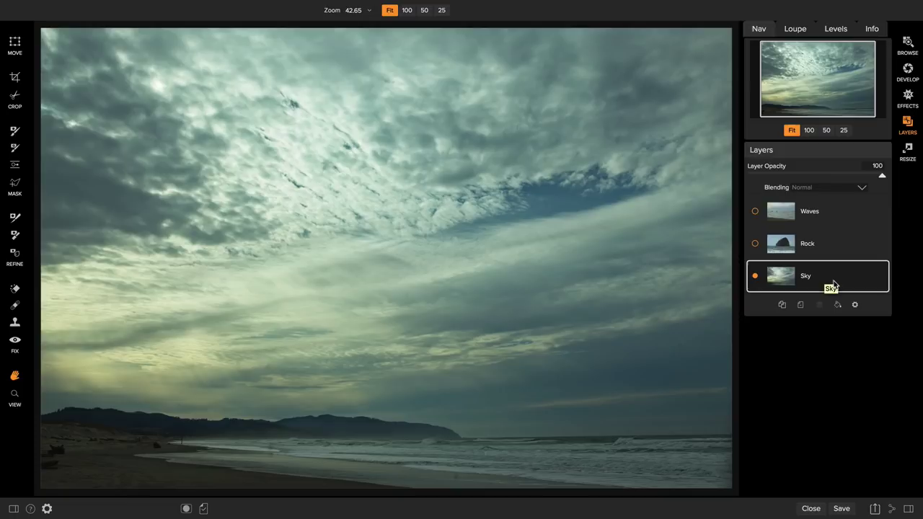
Step: Move Sky to the top and Waves to the bottom, showing Rock and Waves with Sky hidden
drag(834, 278, 833, 203)
drag(824, 253, 822, 279)
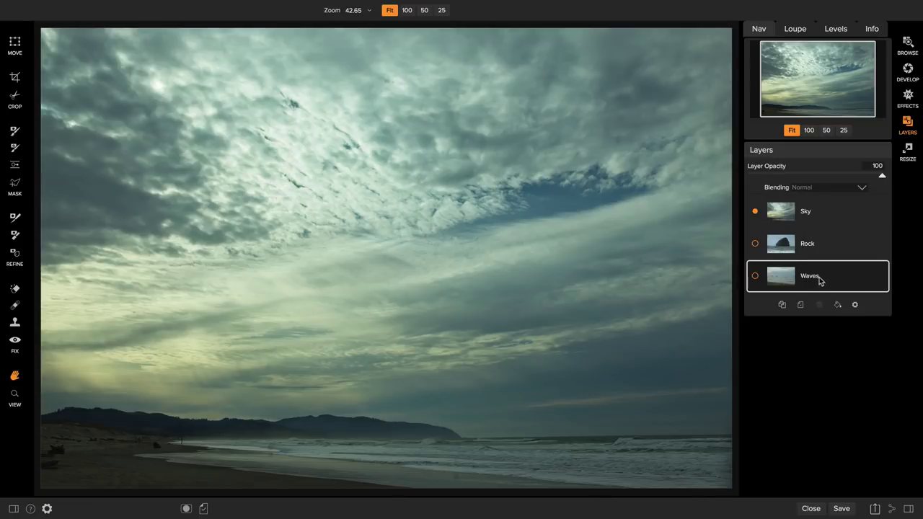
click(755, 212)
click(754, 242)
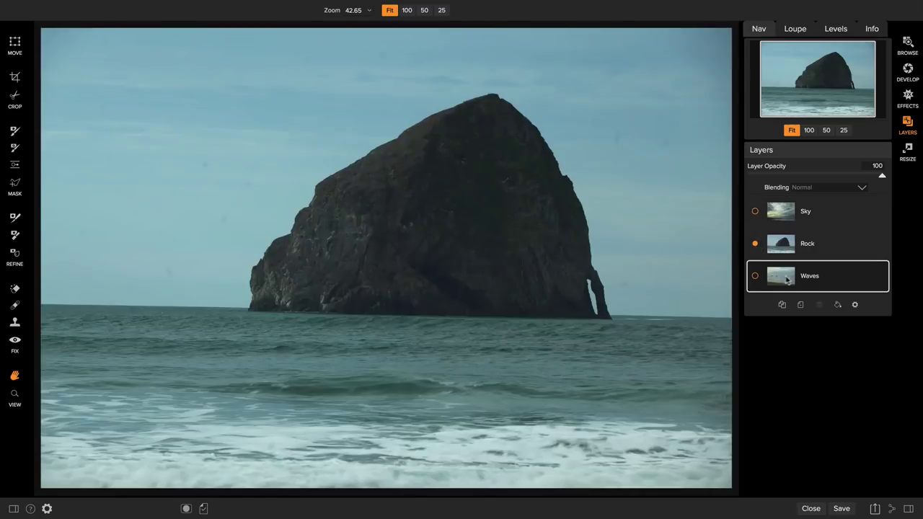
click(754, 276)
click(754, 244)
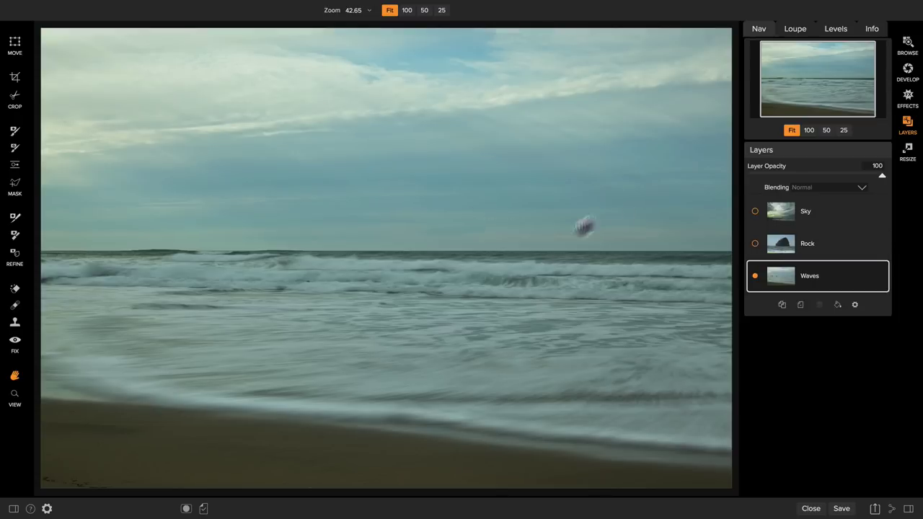
click(755, 243)
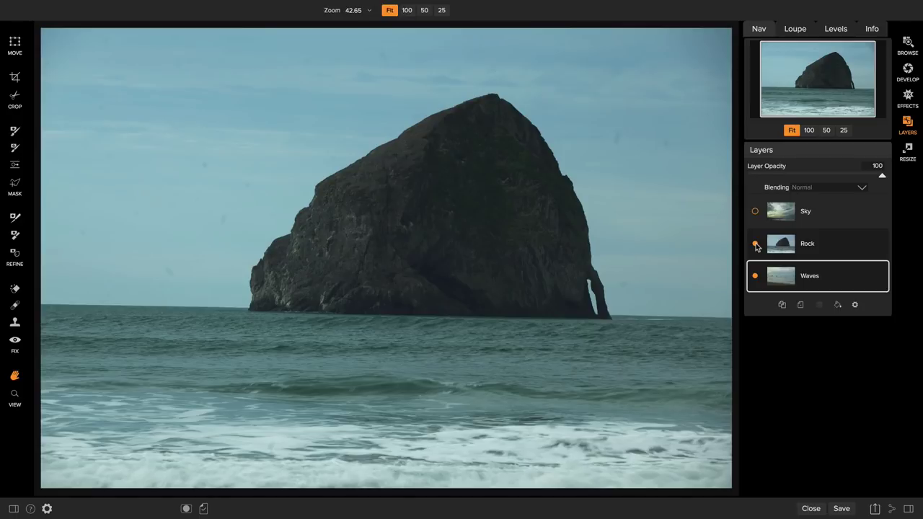
Step: Quick-mask the Rock layer, painting away the sky and water around the rock
click(16, 148)
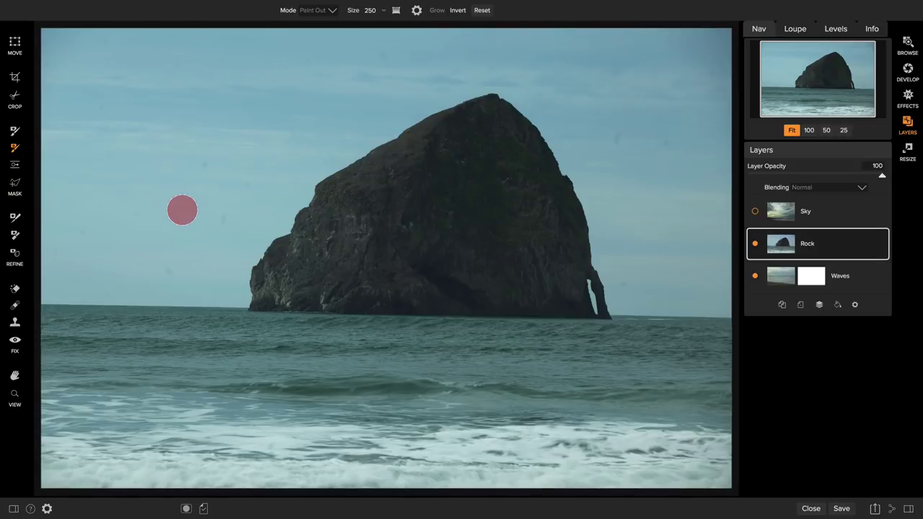
mouse_move(146, 338)
mouse_down()
mouse_move(200, 154)
mouse_move(235, 113)
mouse_move(371, 47)
mouse_move(441, 43)
mouse_move(537, 49)
mouse_move(611, 68)
mouse_move(662, 155)
mouse_move(679, 258)
mouse_move(633, 431)
mouse_move(569, 480)
mouse_move(277, 346)
mouse_move(76, 456)
mouse_move(114, 346)
mouse_move(152, 328)
mouse_move(303, 344)
mouse_move(648, 349)
mouse_up()
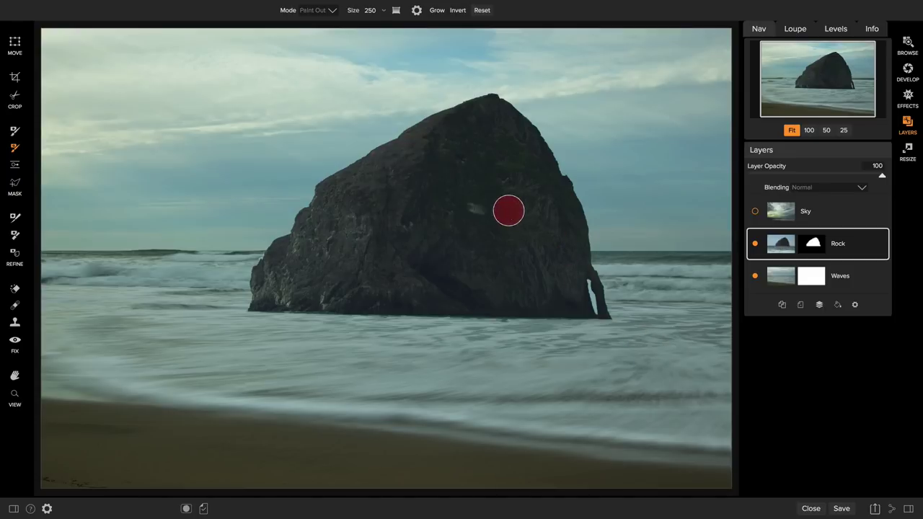
Step: Scale the rock to about 2441 by 1627, seat it level on the horizon, and apply
click(15, 44)
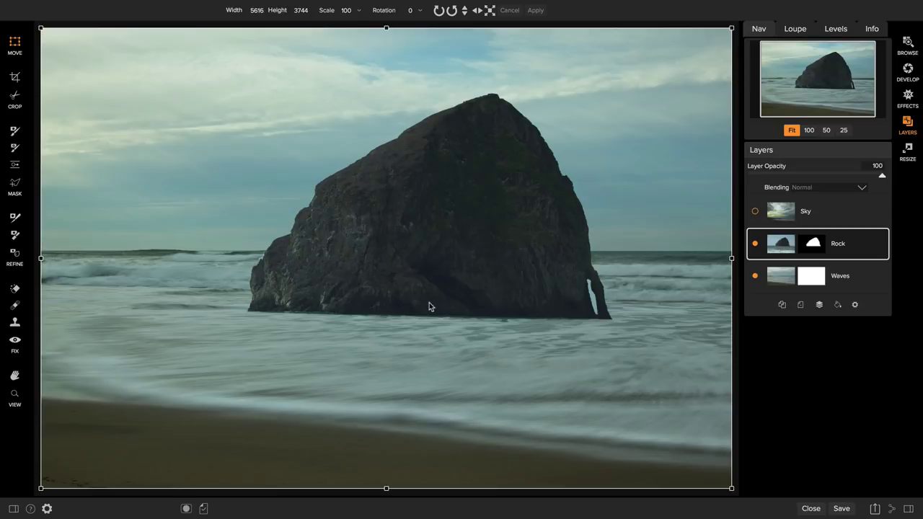
drag(420, 289, 414, 306)
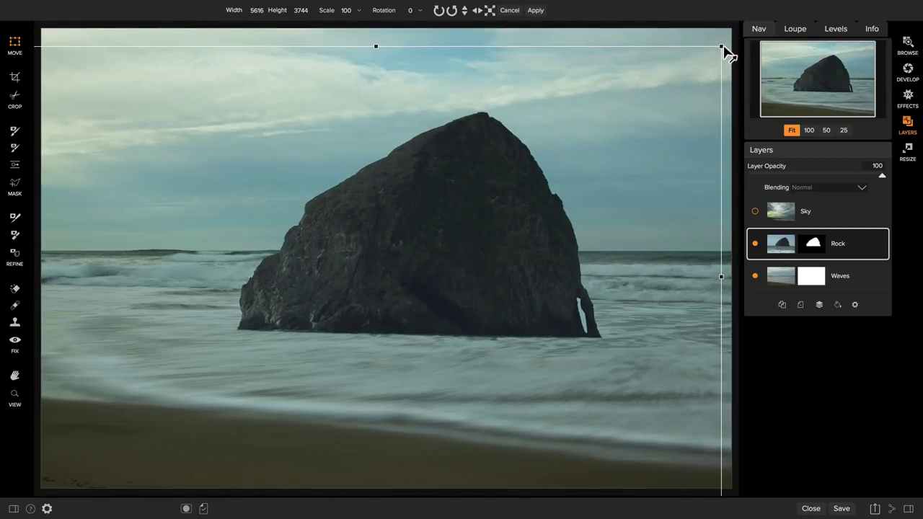
drag(723, 49, 523, 206)
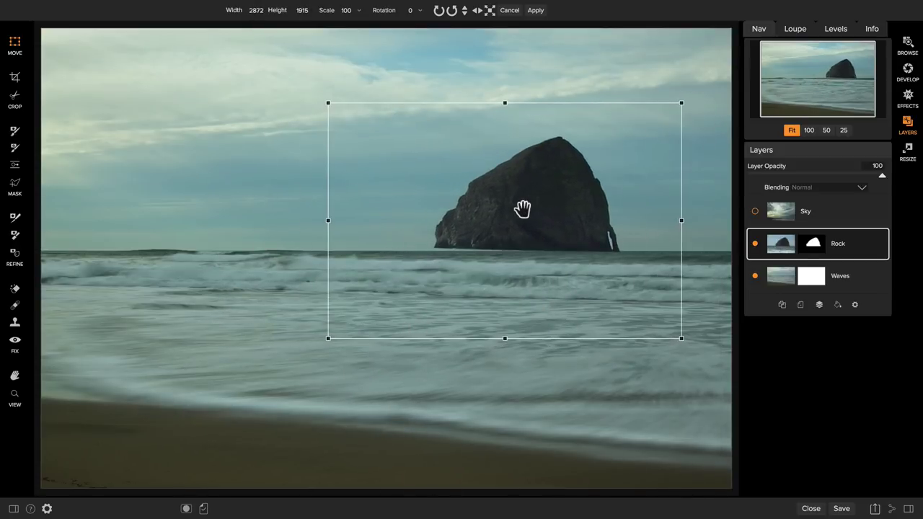
drag(686, 109, 609, 168)
drag(539, 235, 549, 225)
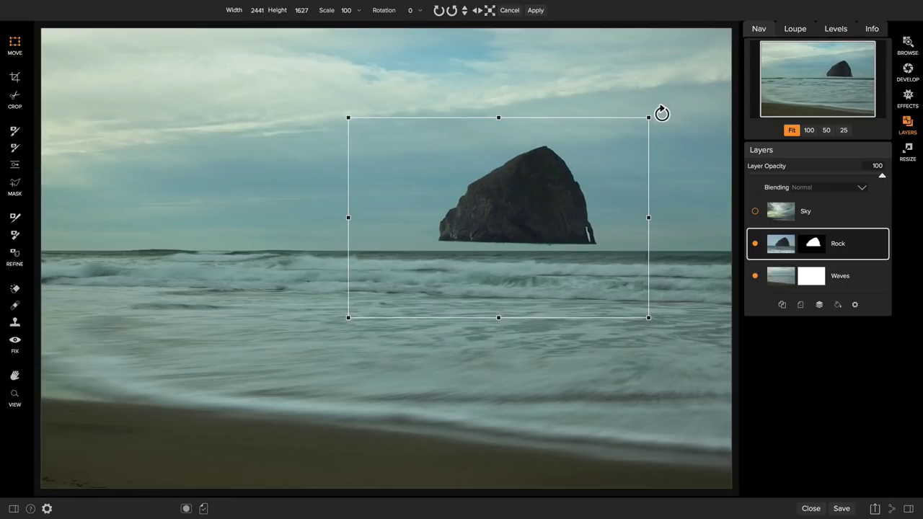
mouse_move(661, 113)
mouse_down()
mouse_move(661, 101)
mouse_move(627, 75)
mouse_move(664, 106)
mouse_up()
drag(562, 197, 562, 209)
drag(665, 342, 666, 344)
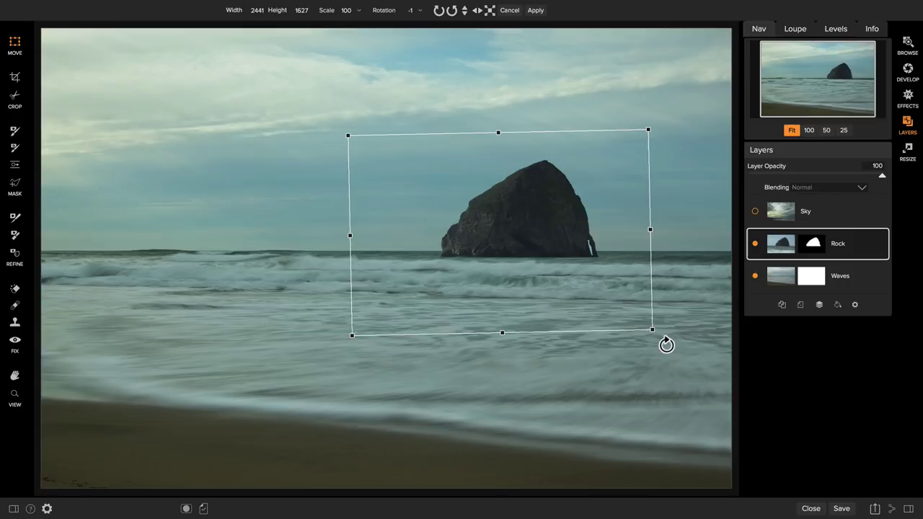
click(533, 11)
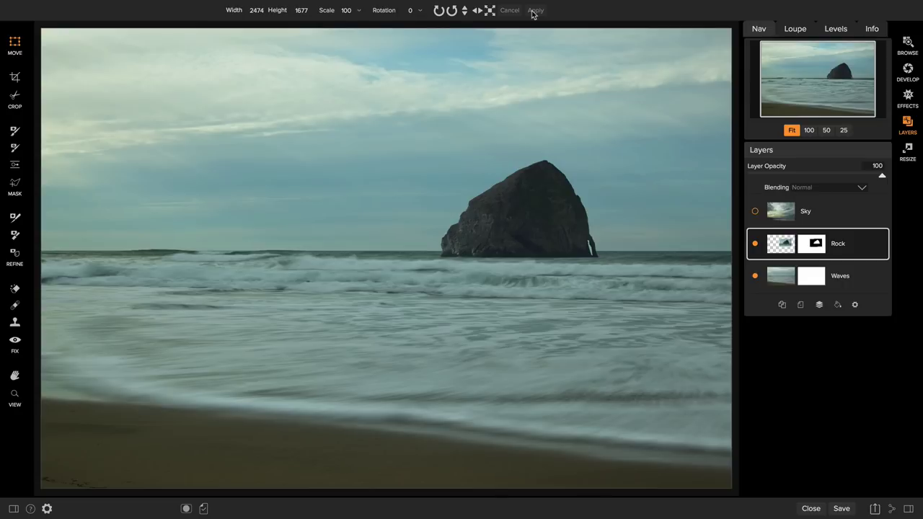
Step: Zoom to 100% centred on the rock to inspect its mask edges
click(809, 130)
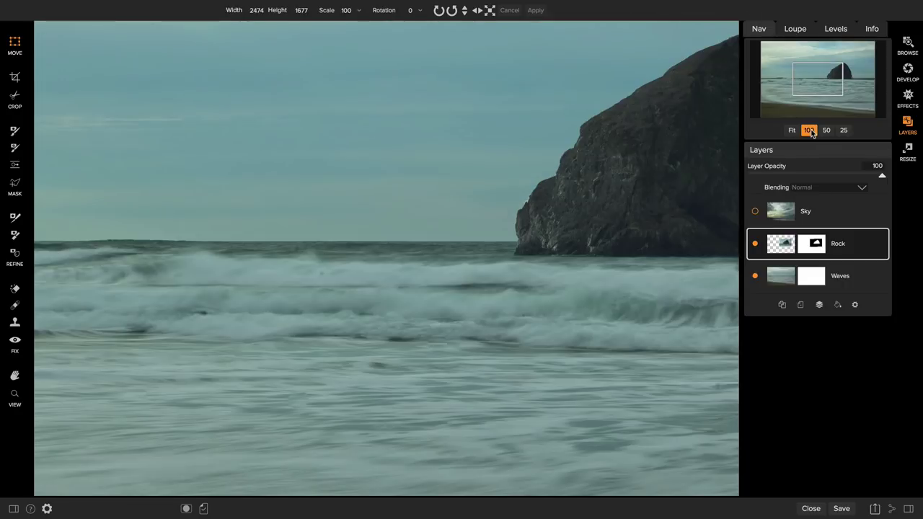
click(831, 80)
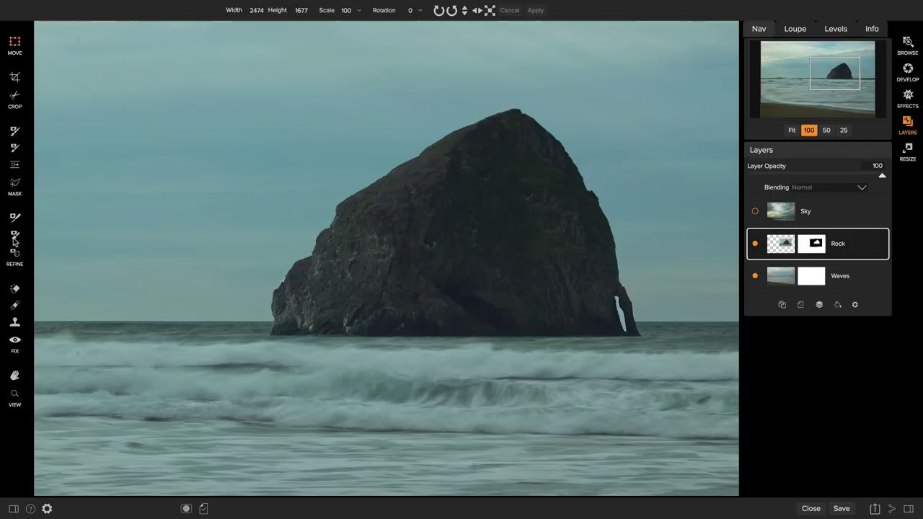
Step: Refine the Rock mask in Remove mode along its left edge, peak and right side to the waterline
click(14, 237)
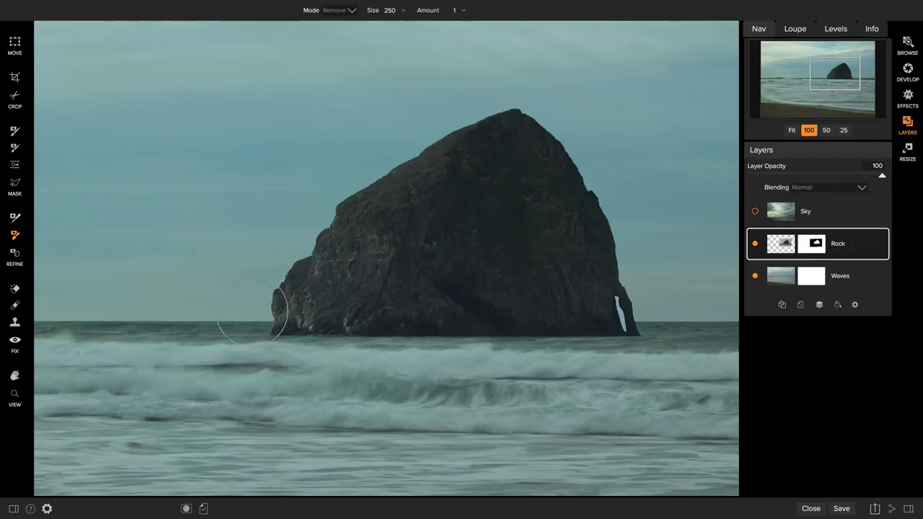
key(bracketleft)
key(bracketleft)
key(ctrl+equal)
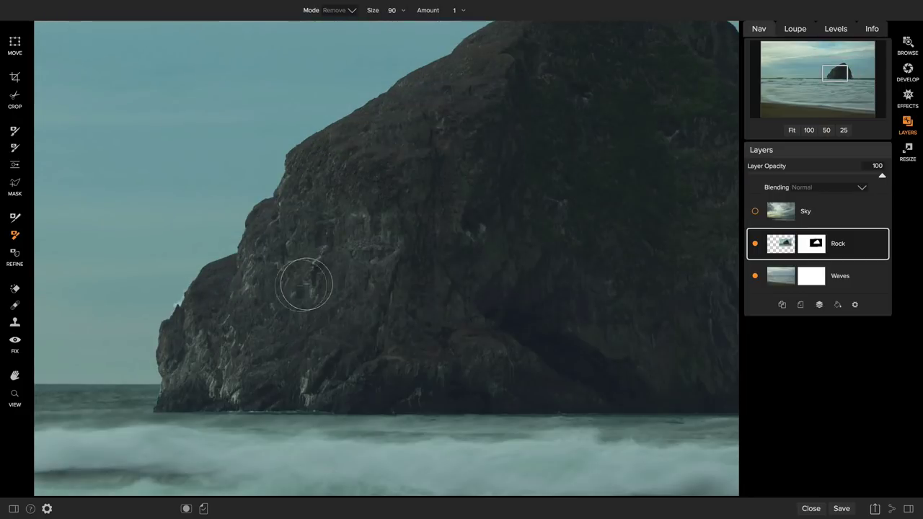
drag(375, 267, 348, 323)
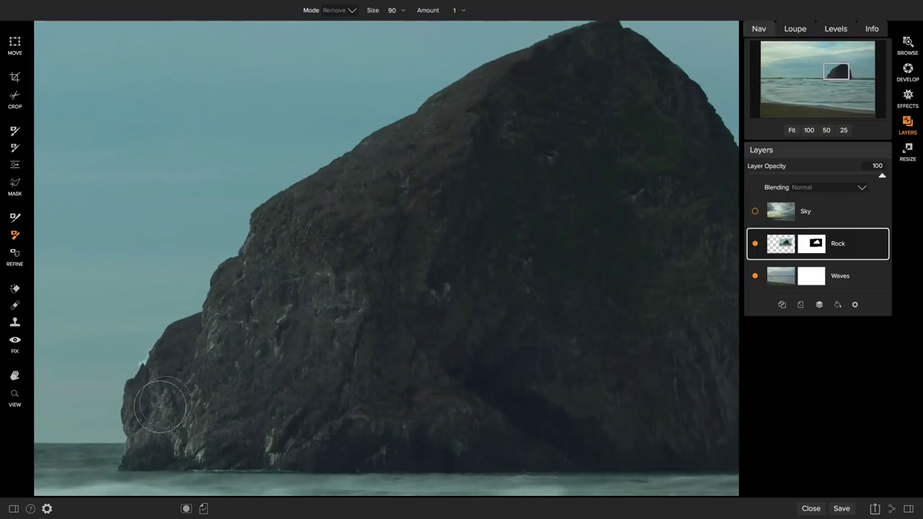
mouse_move(129, 404)
mouse_down()
mouse_move(143, 345)
mouse_move(301, 161)
mouse_up()
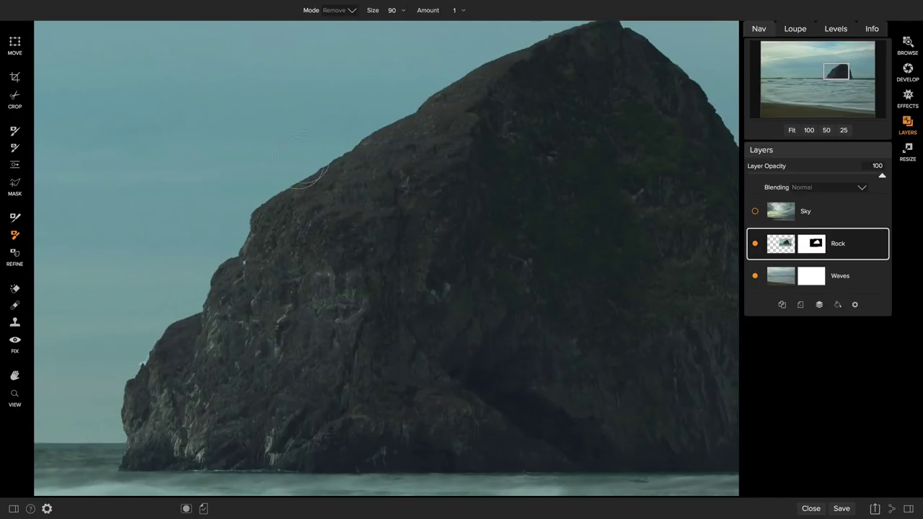
mouse_move(336, 137)
mouse_down()
mouse_move(385, 118)
mouse_move(482, 43)
mouse_move(571, 15)
mouse_move(602, 10)
mouse_move(638, 24)
mouse_move(697, 66)
mouse_up()
drag(641, 147, 436, 135)
mouse_move(556, 59)
mouse_down()
mouse_move(559, 83)
mouse_move(614, 145)
mouse_move(679, 306)
mouse_up()
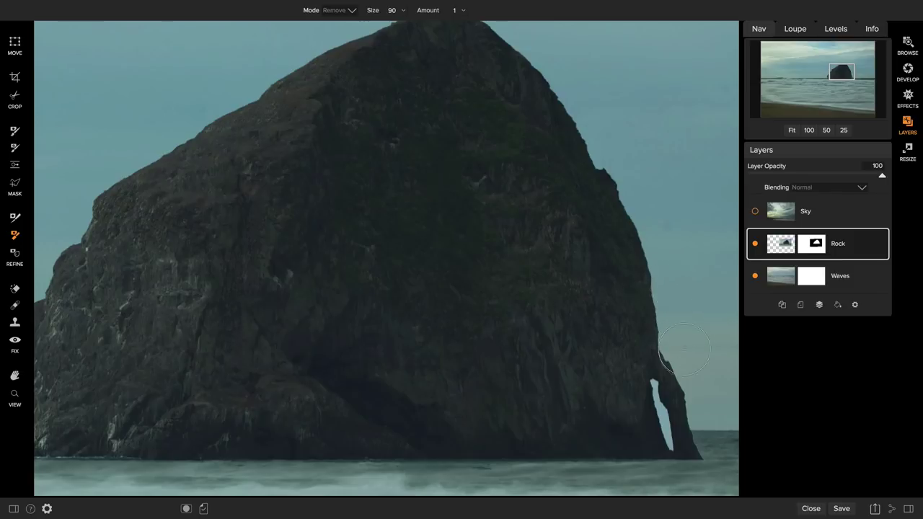
drag(699, 389, 708, 456)
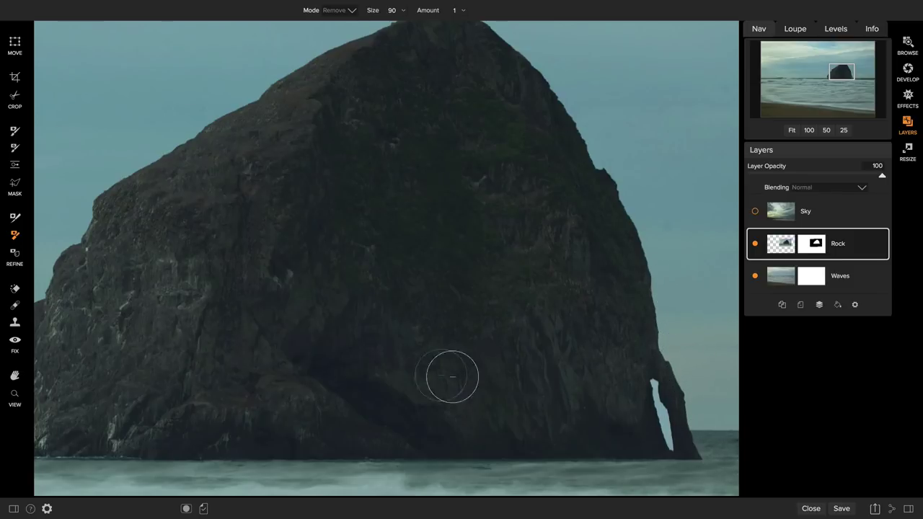
Step: Refine the arch pillar's right edge in Out mode with brush size 70, amount 2
click(14, 252)
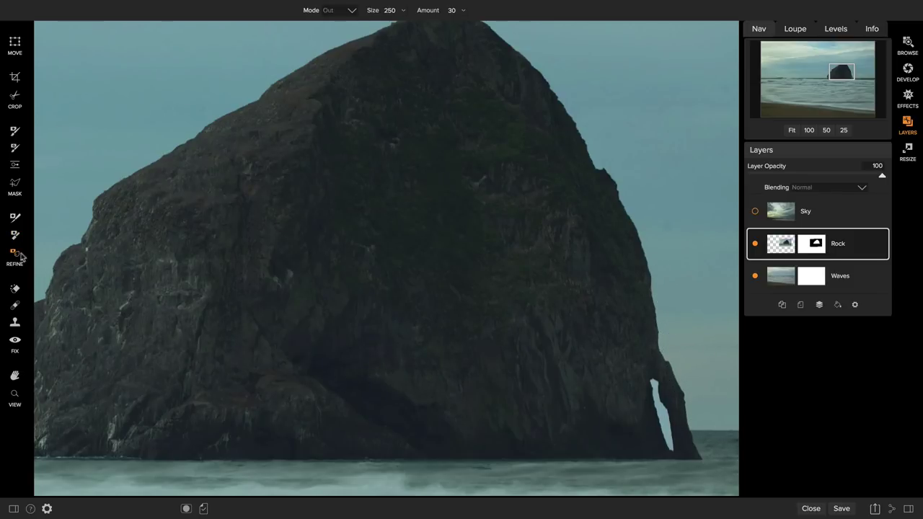
key(bracketleft)
key(bracketleft)
key(bracketleft)
key(bracketleft)
key(bracketleft)
key(bracketleft)
key(bracketleft)
key(bracketleft)
key(bracketleft)
key(bracketleft)
key(bracketleft)
mouse_move(702, 445)
mouse_down()
mouse_move(685, 419)
mouse_move(688, 390)
mouse_up()
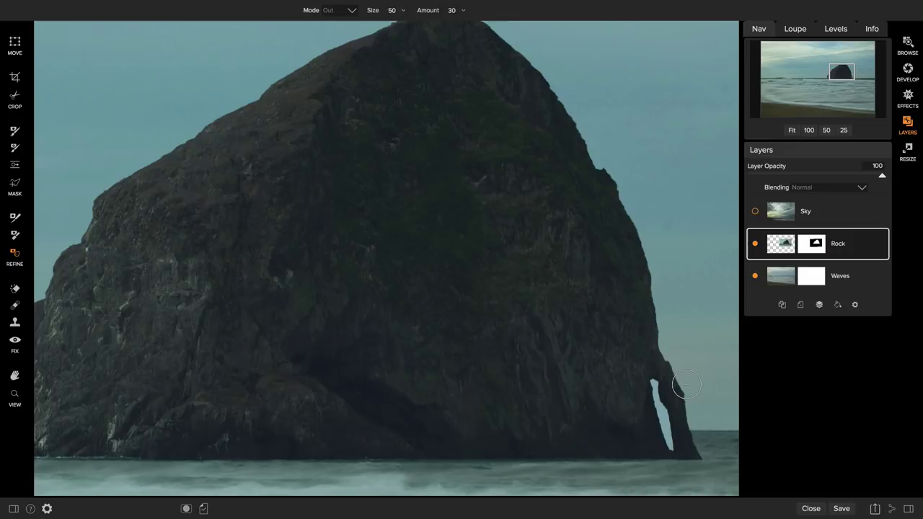
drag(434, 17, 395, 16)
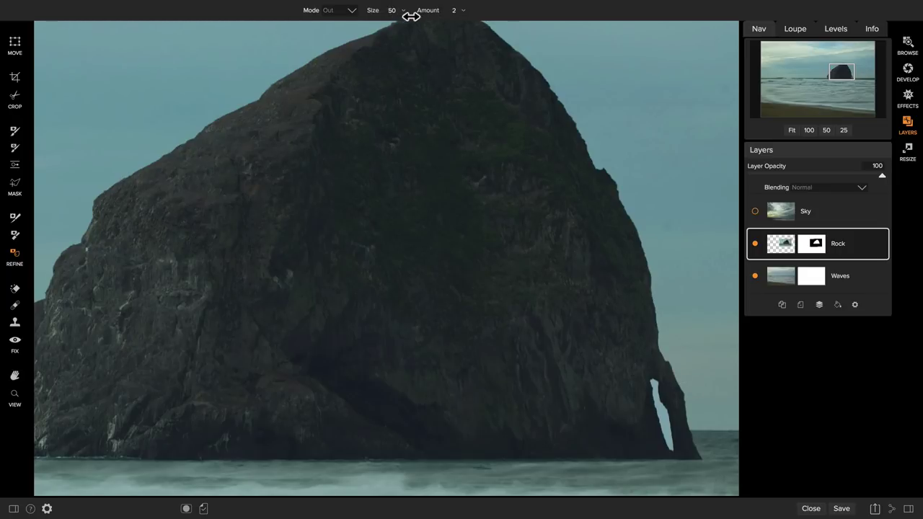
drag(412, 16, 408, 16)
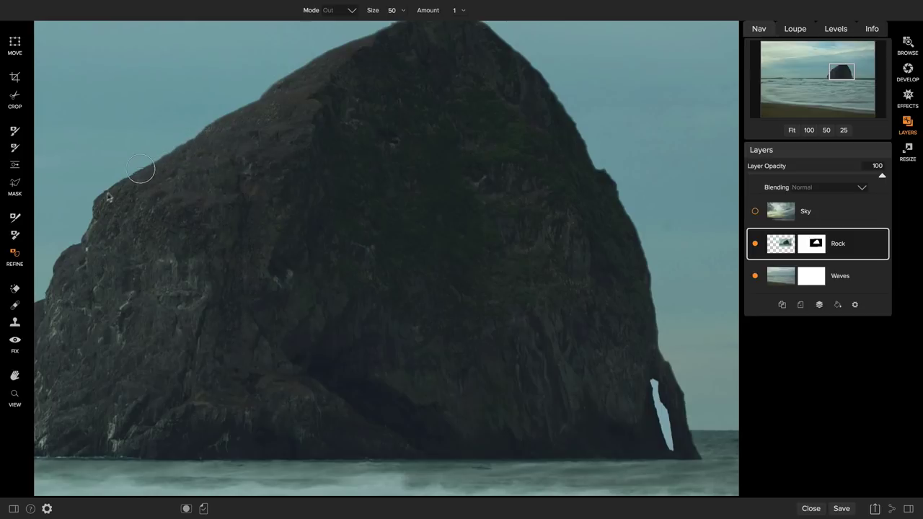
Step: Refine the mask along the rock's waterline near the arch at amount 3
drag(128, 262, 200, 212)
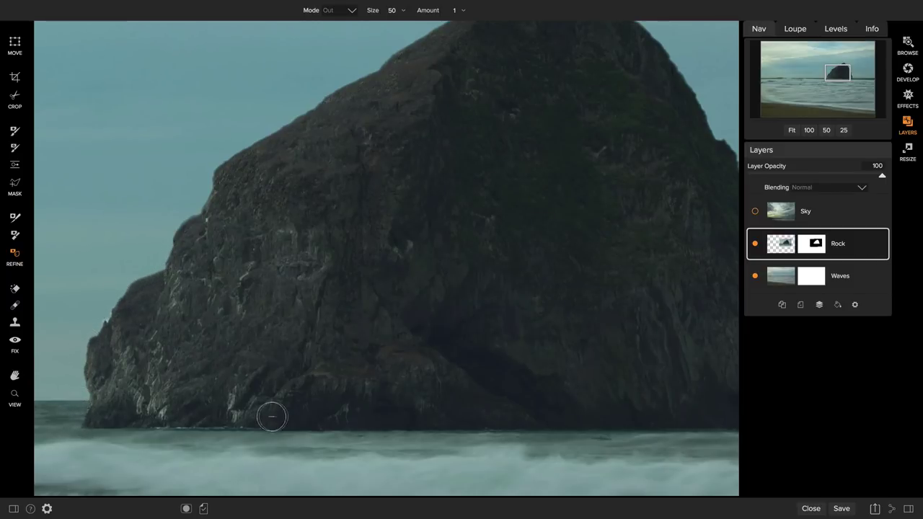
drag(270, 415, 287, 335)
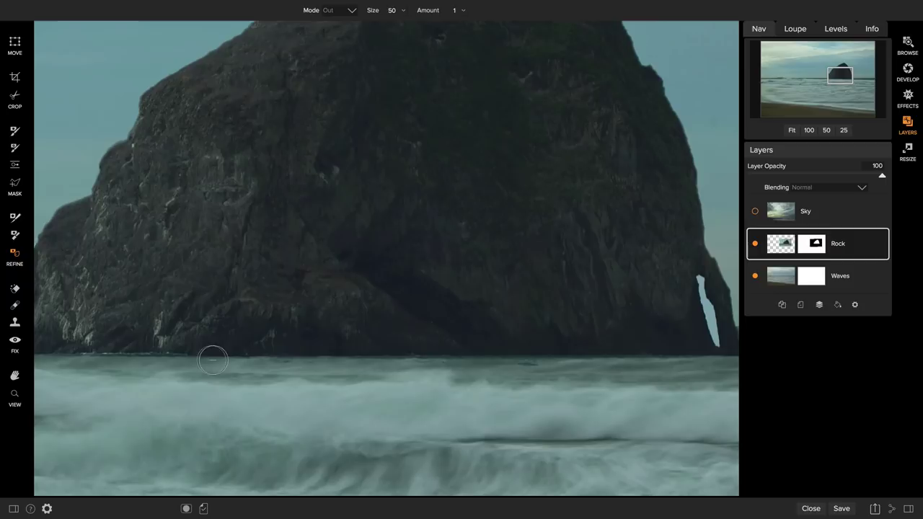
drag(166, 351, 226, 325)
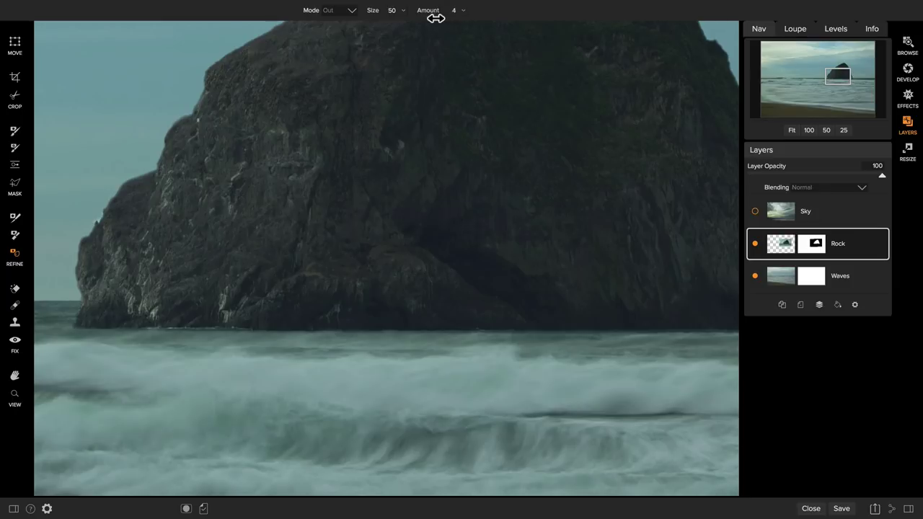
drag(436, 18, 422, 19)
drag(586, 352, 410, 348)
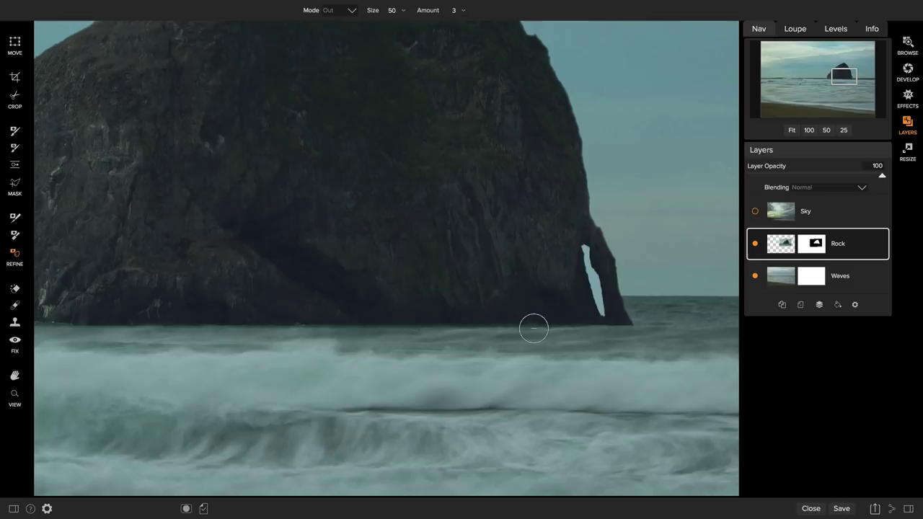
mouse_move(535, 327)
mouse_down()
mouse_move(643, 324)
mouse_move(429, 326)
mouse_move(578, 321)
mouse_move(594, 279)
mouse_move(587, 263)
mouse_move(604, 281)
mouse_move(570, 245)
mouse_move(605, 280)
mouse_move(569, 270)
mouse_move(594, 298)
mouse_move(591, 272)
mouse_up()
Step: Paint the arch opening out of the Rock mask with Perfect Brush at size 50
click(14, 130)
click(463, 11)
key(bracketleft)
key(bracketleft)
key(bracketleft)
key(bracketleft)
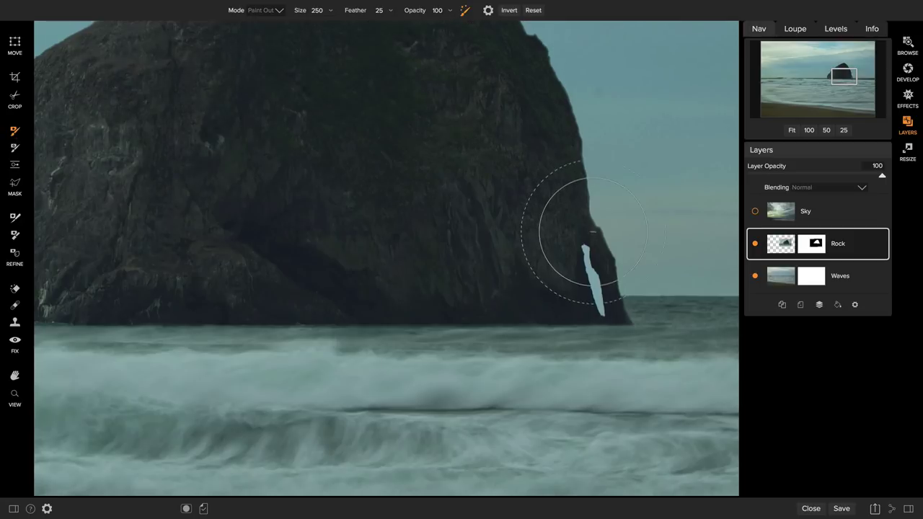
key(bracketleft)
key(bracketleft)
key(bracketleft)
key(bracketleft)
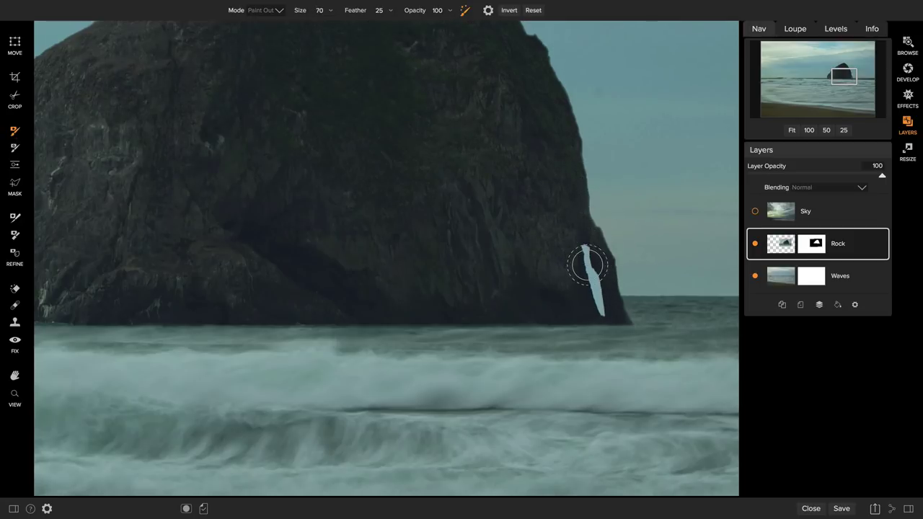
drag(585, 267, 599, 301)
mouse_move(595, 286)
mouse_down()
mouse_move(601, 310)
mouse_move(585, 250)
mouse_move(603, 312)
mouse_up()
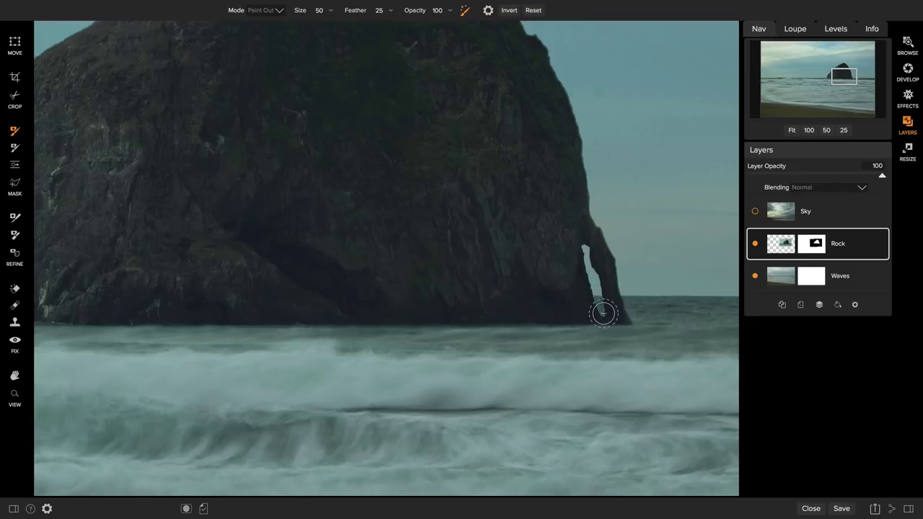
Step: Refine the arch opening's mask edges with the Refine brush in Remove, then Out mode, at size 35, amount 1
click(14, 236)
mouse_move(552, 272)
mouse_down()
mouse_move(594, 279)
mouse_move(600, 303)
mouse_move(591, 259)
mouse_up()
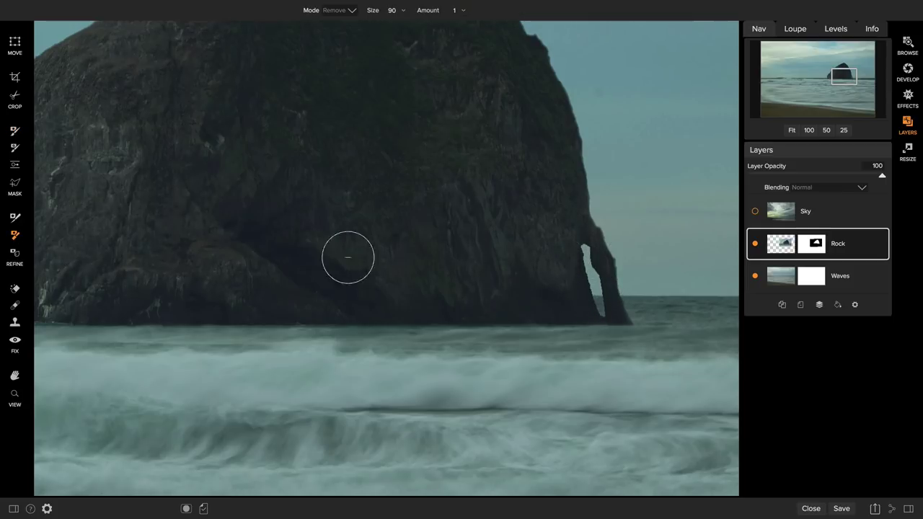
click(15, 253)
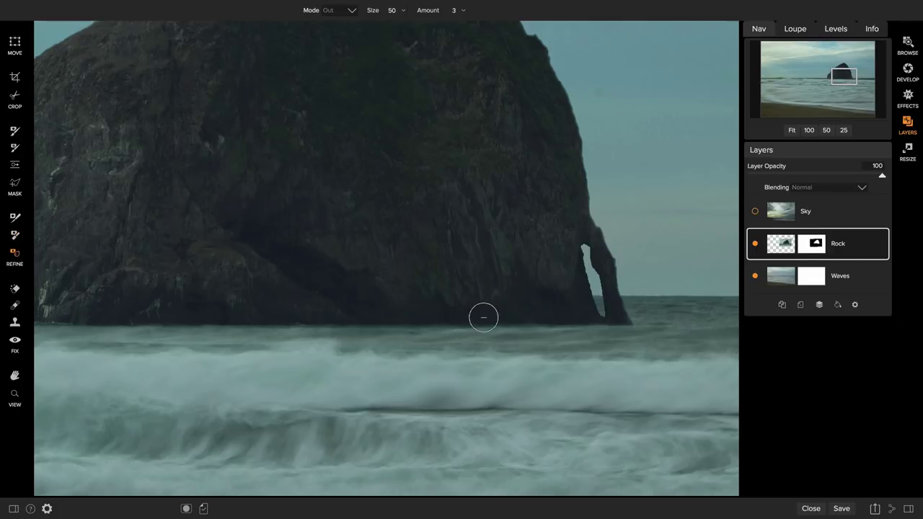
key(bracketleft)
drag(585, 253, 599, 275)
drag(431, 14, 389, 14)
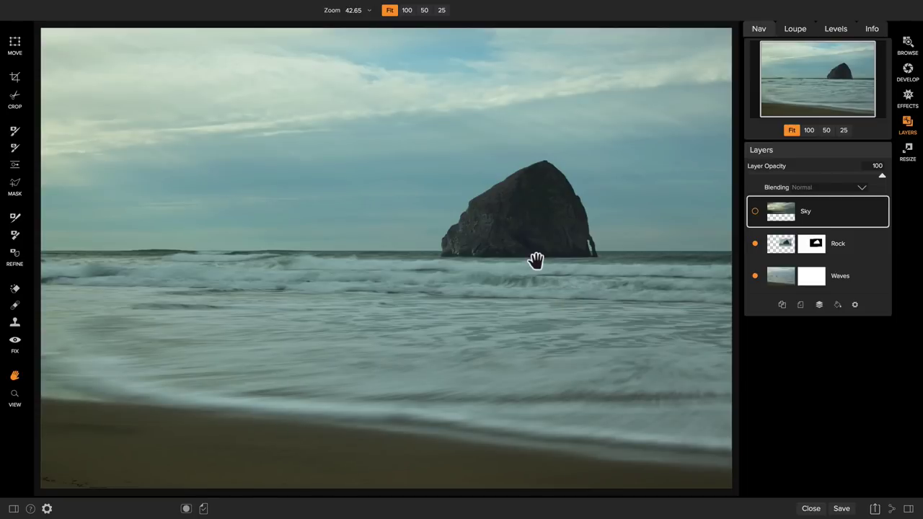
Step: Move the Sky layer beneath Rock, above Waves, and turn on its visibility
drag(826, 212, 826, 252)
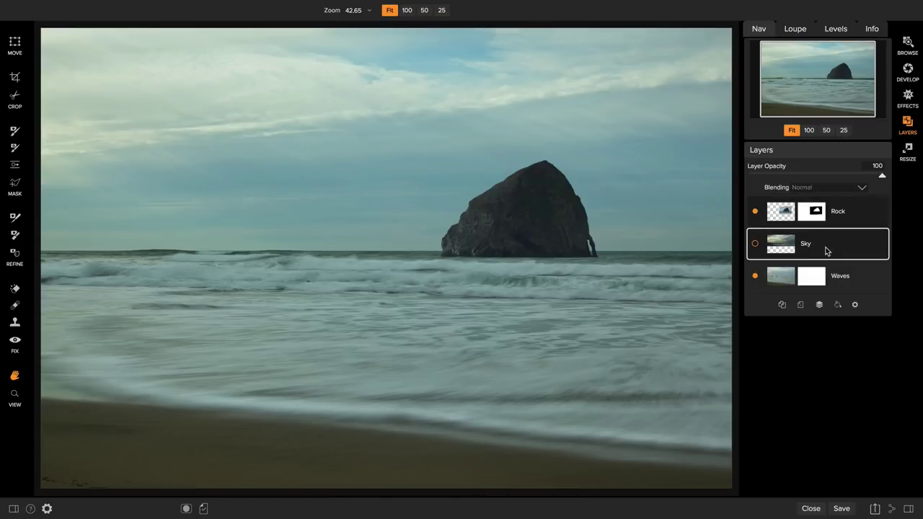
click(755, 245)
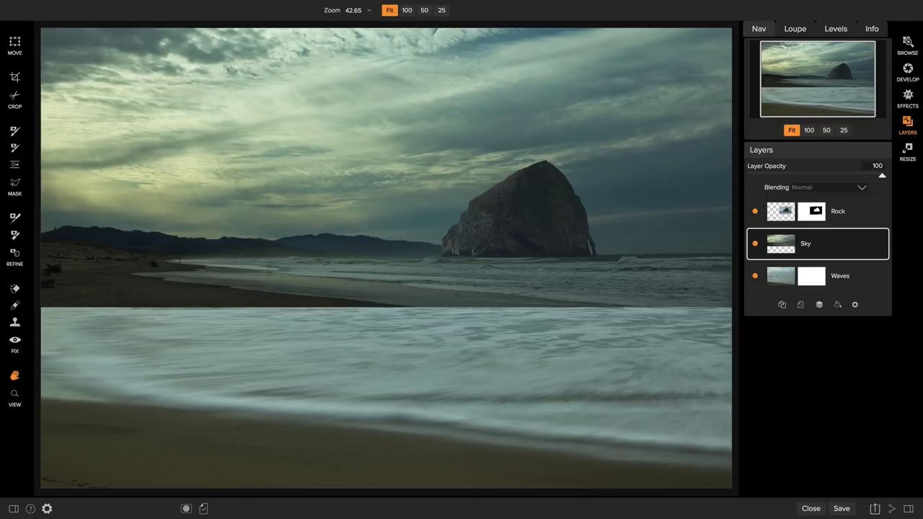
Step: At reduced opacity, drag the Sky layer lower into place, then restore it to 100 opacity
click(17, 44)
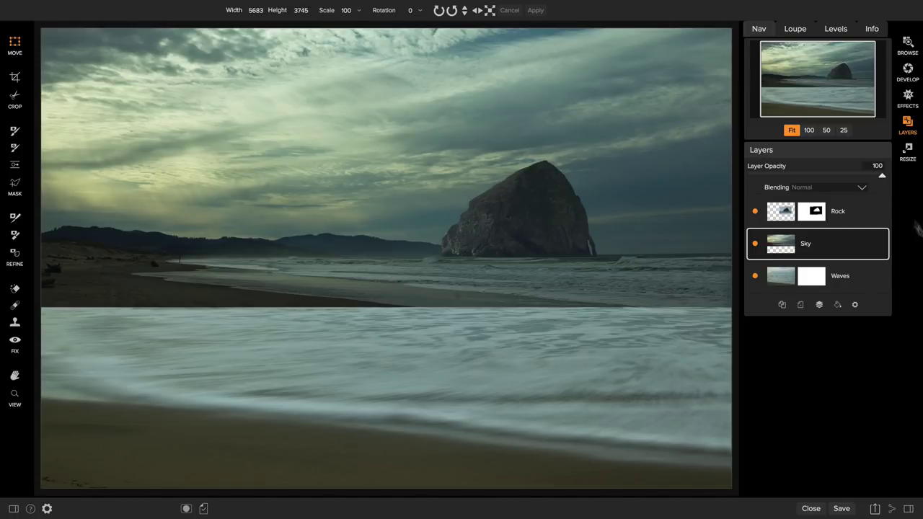
drag(880, 178, 821, 179)
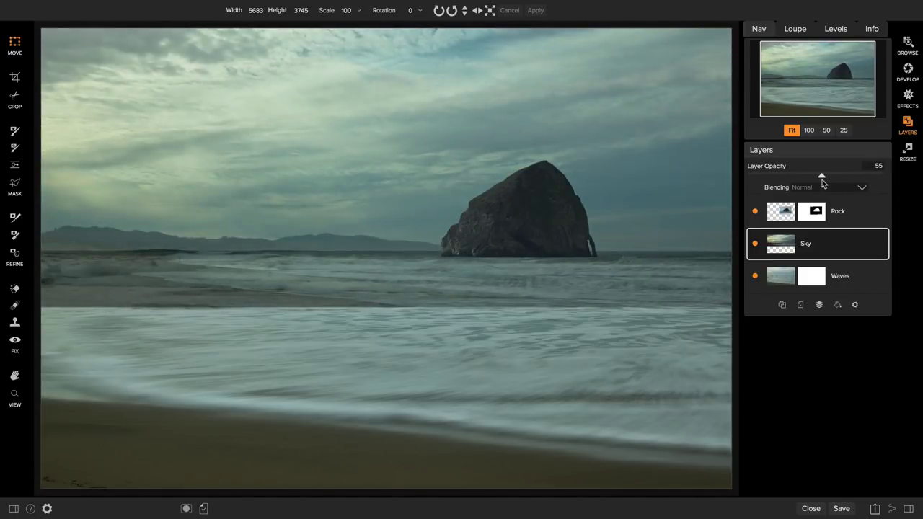
drag(311, 205, 302, 107)
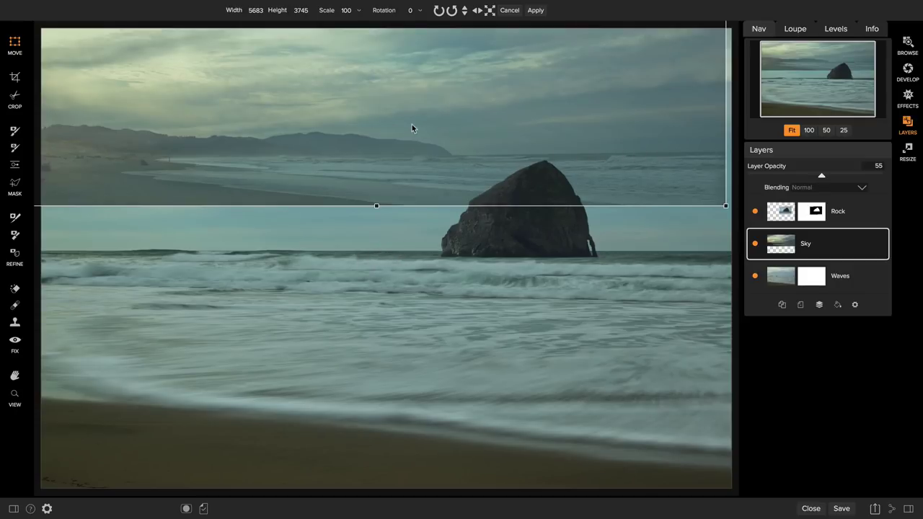
drag(411, 128, 419, 224)
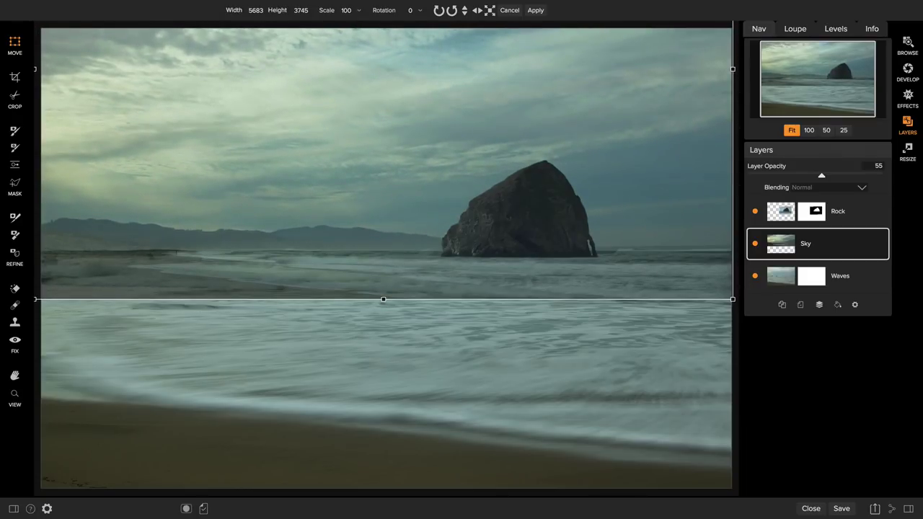
drag(426, 148, 428, 185)
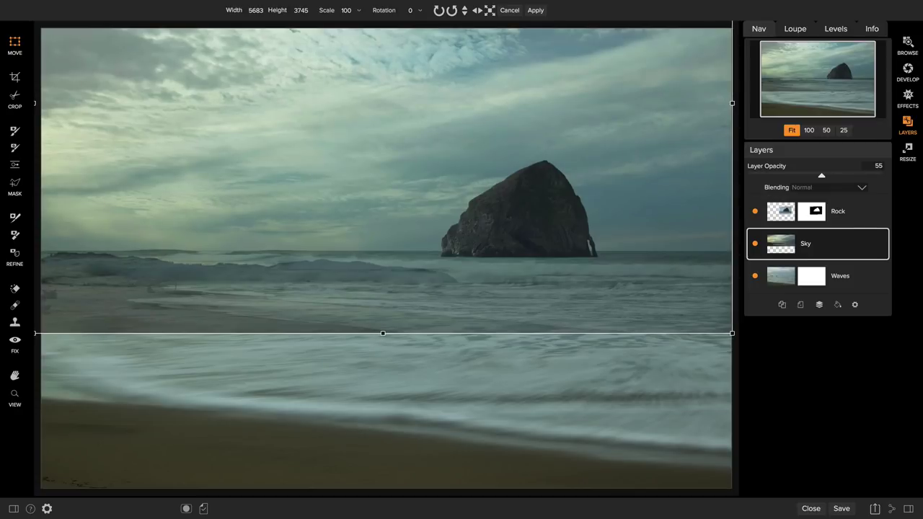
key(Return)
drag(822, 178, 921, 186)
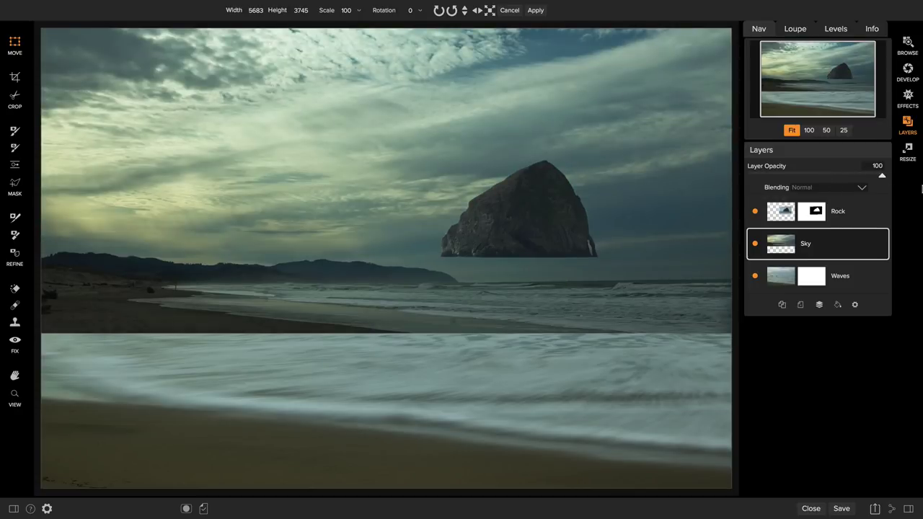
Step: Add a Linear Bottom gradient mask to the Sky layer and drag its center toward the horizon
click(152, 153)
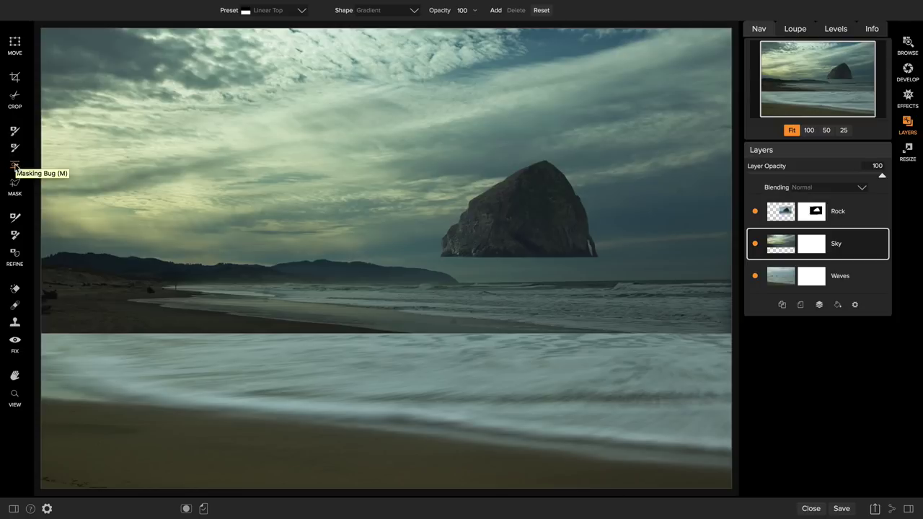
click(377, 13)
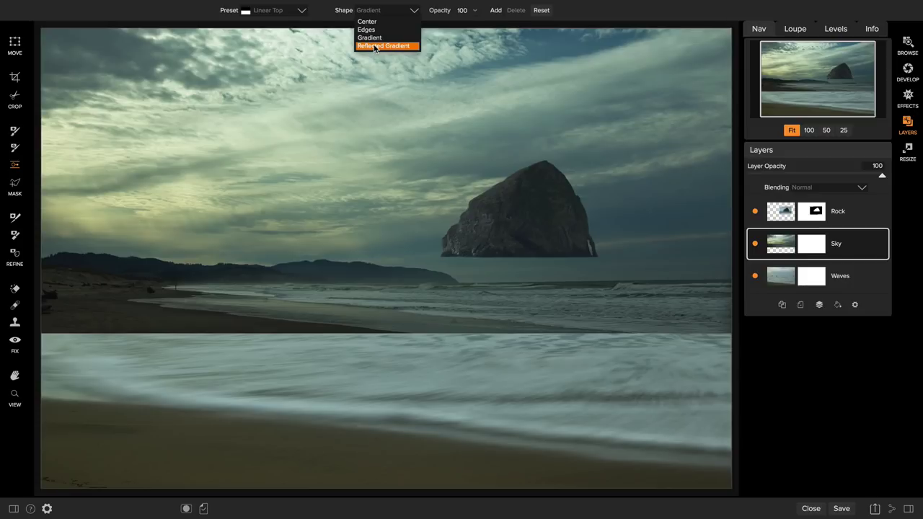
click(302, 11)
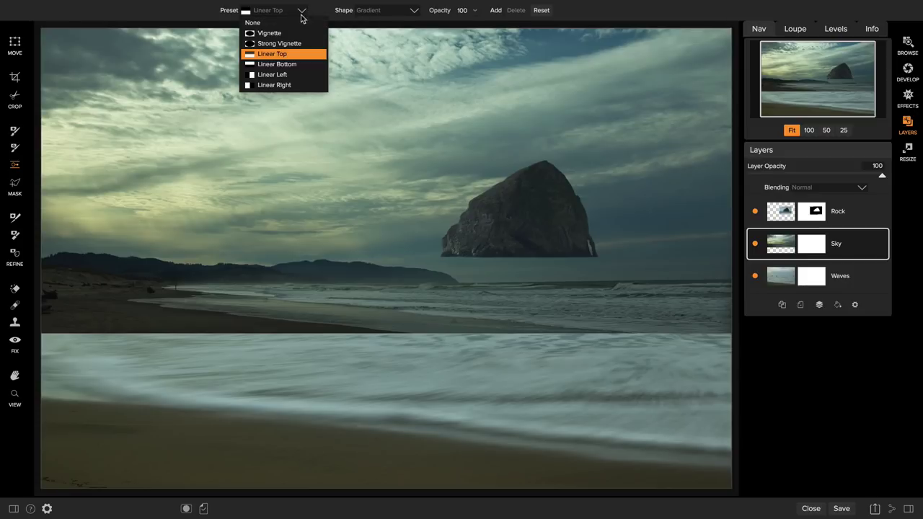
click(277, 64)
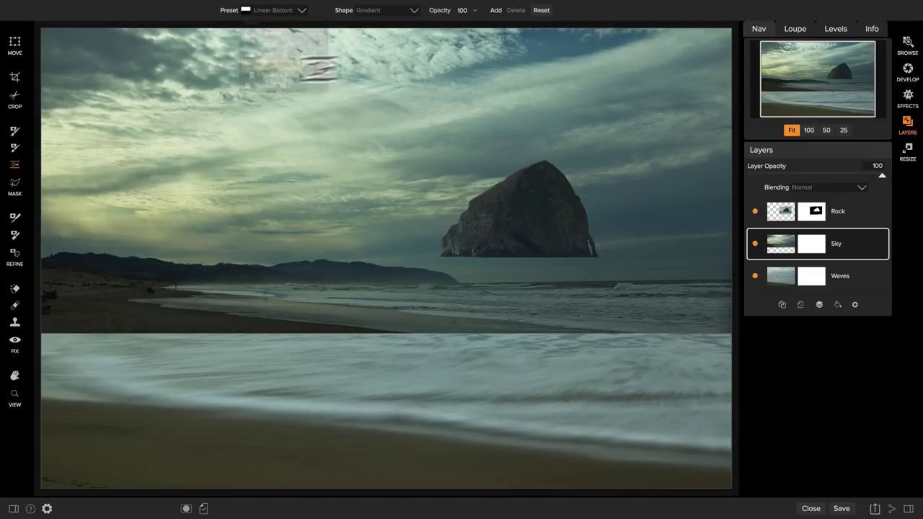
click(495, 10)
drag(387, 111, 378, 184)
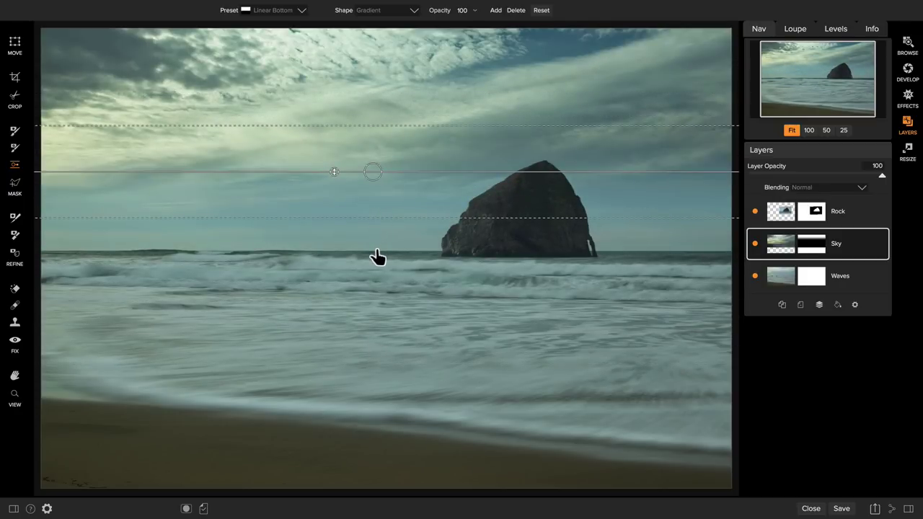
Step: Lower the Sky gradient to just above the horizon and tighten its feather band, checking in mask view
key(o)
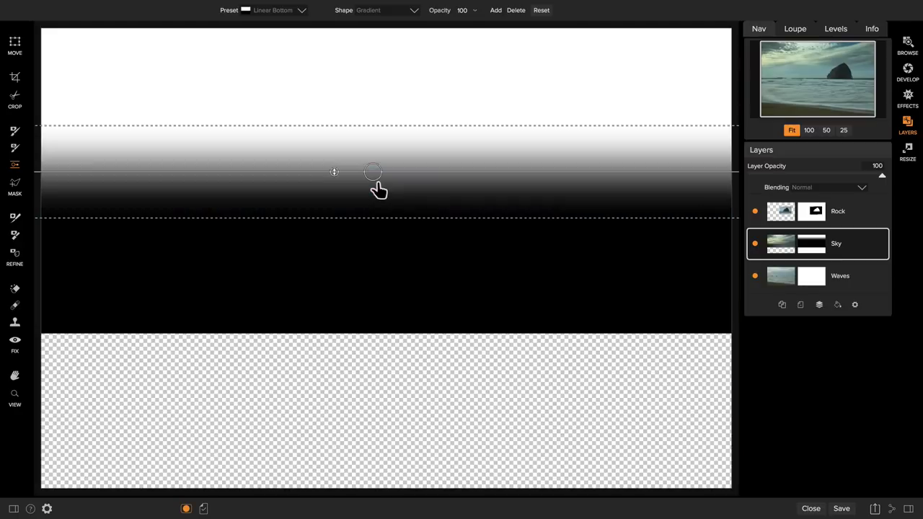
drag(377, 174, 310, 204)
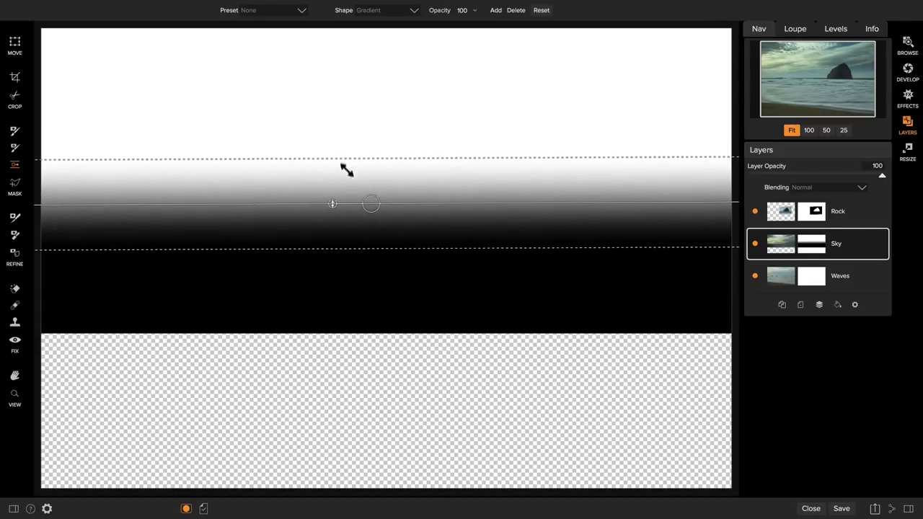
mouse_move(345, 162)
mouse_down()
mouse_move(348, 181)
mouse_move(346, 144)
mouse_move(347, 161)
mouse_up()
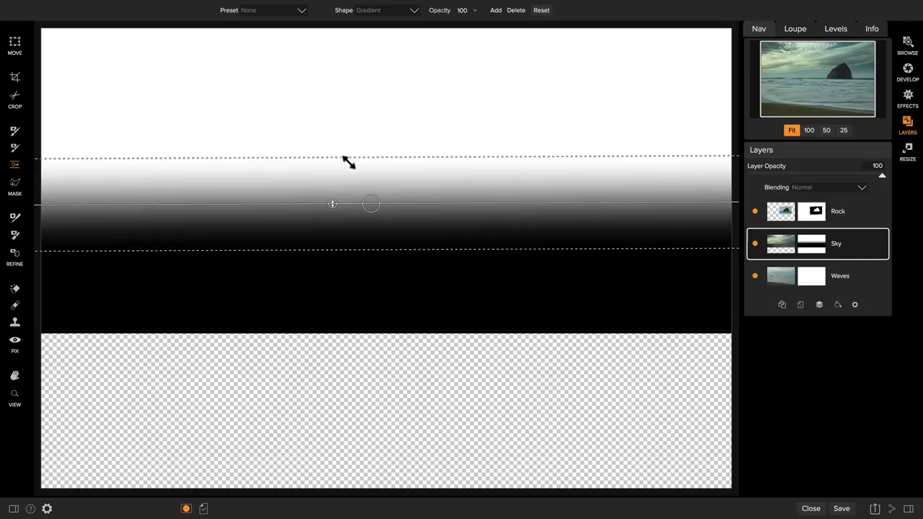
key(o)
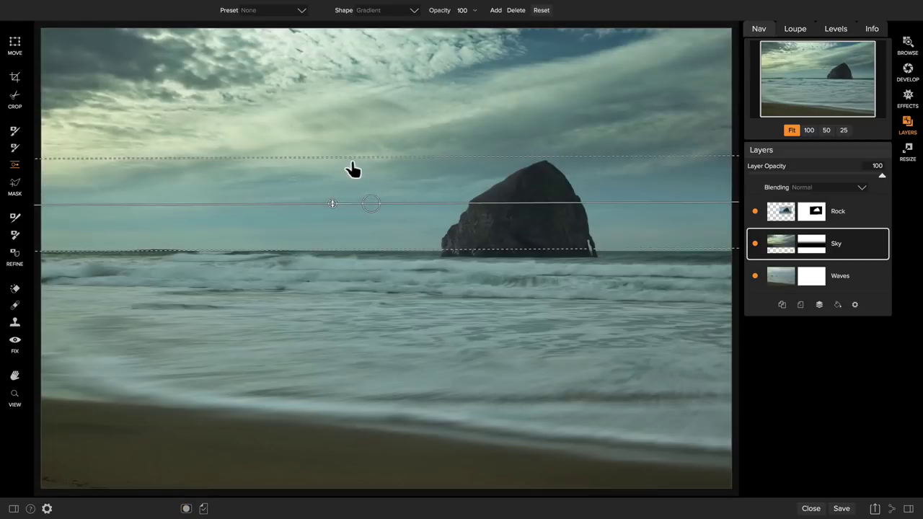
drag(375, 210, 357, 231)
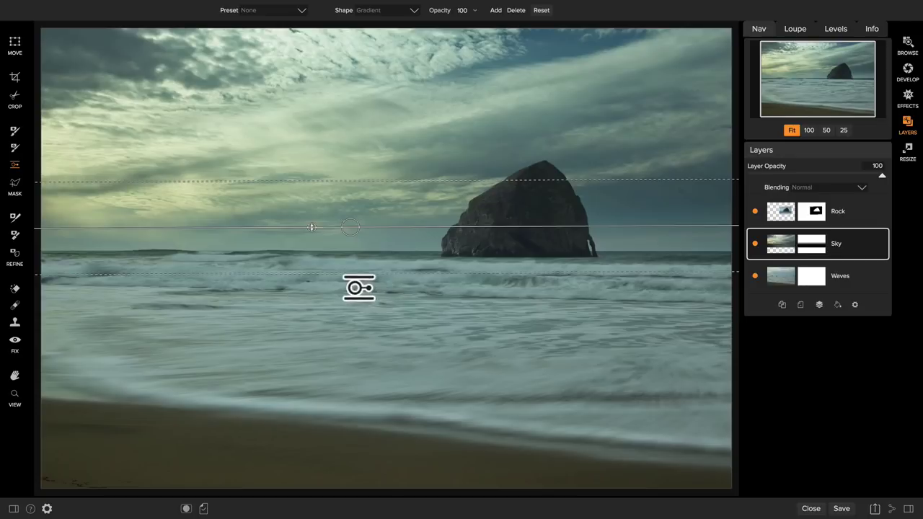
drag(353, 278, 351, 228)
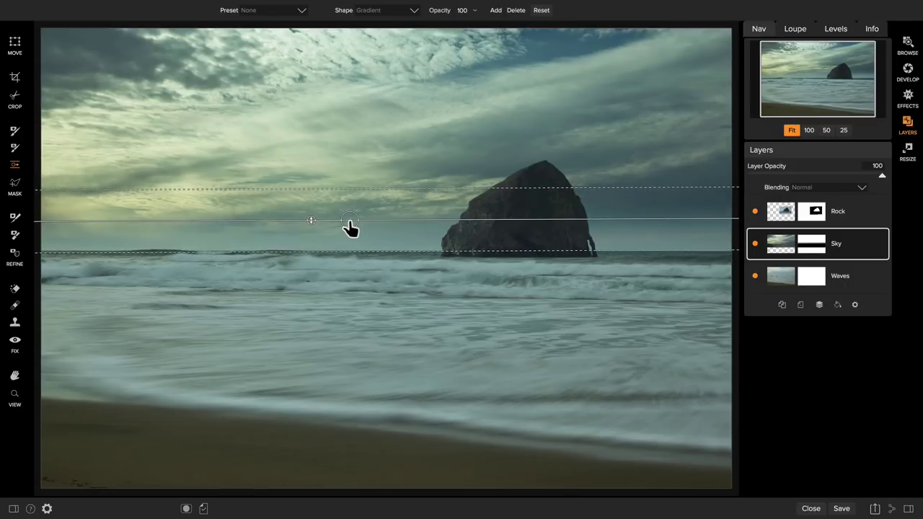
Step: Stamp the visible layers from Rock into a new Rock 1 layer and convert it to a Smart Layer
key(h)
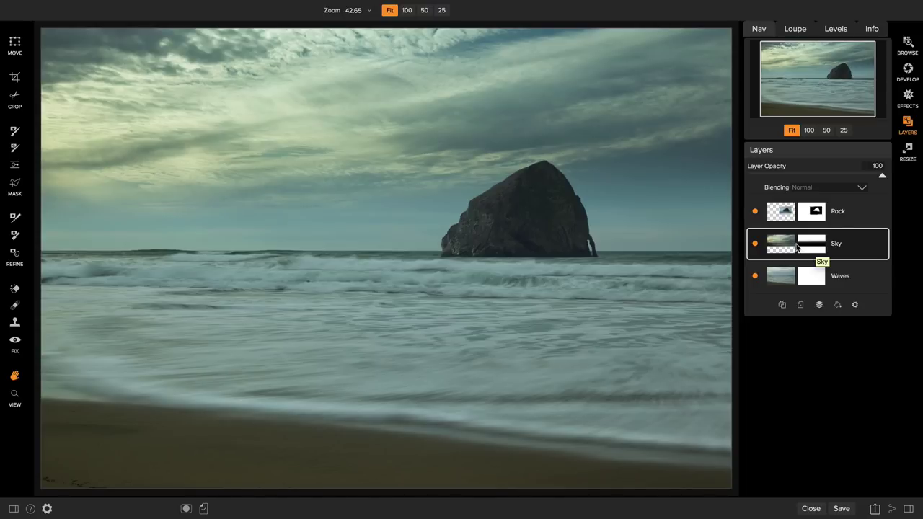
click(860, 218)
right_click(858, 214)
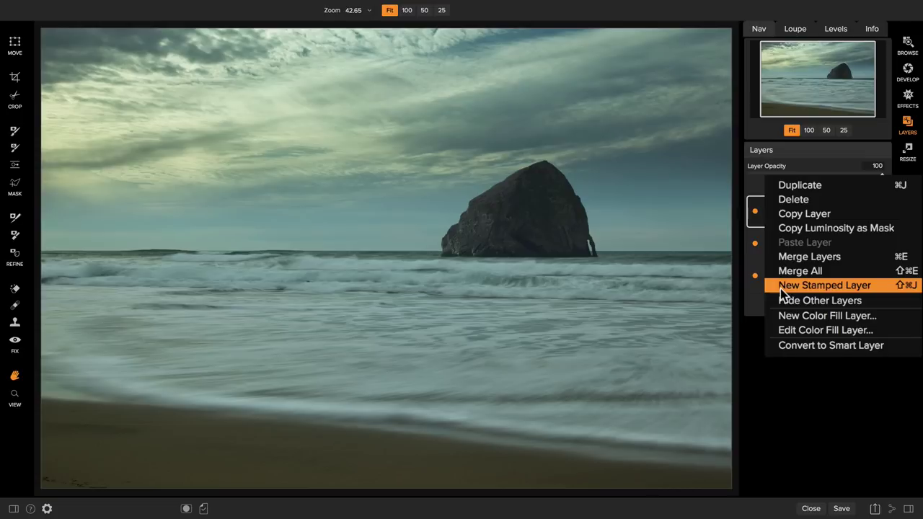
click(781, 290)
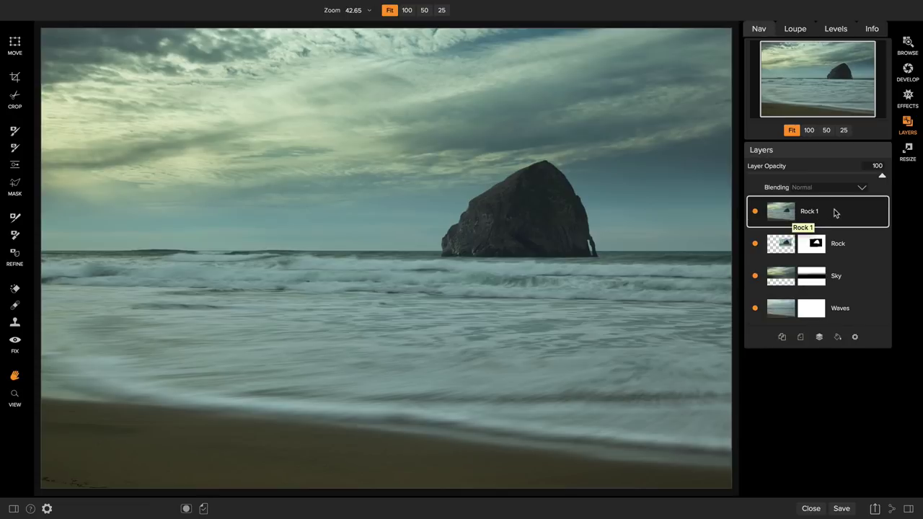
click(854, 339)
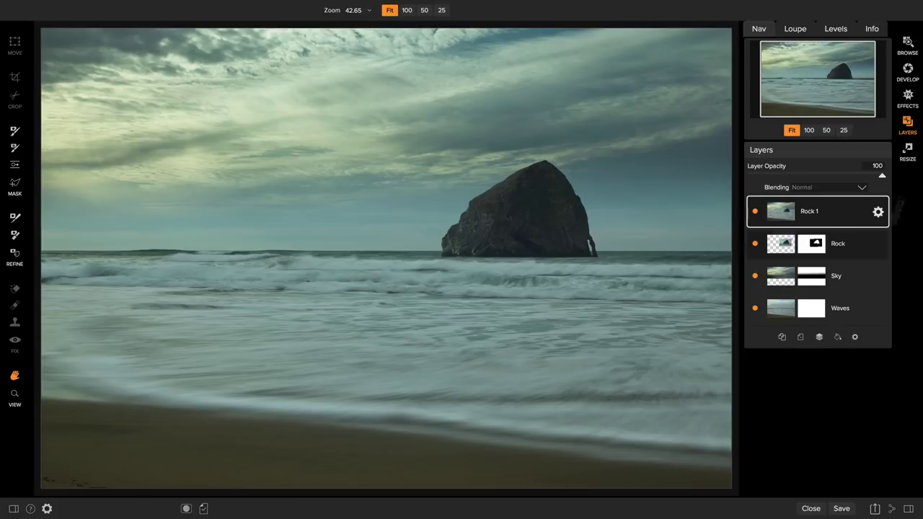
Step: Apply the Automagic Black & White preset as Rock 1's smart-layer effect
click(907, 97)
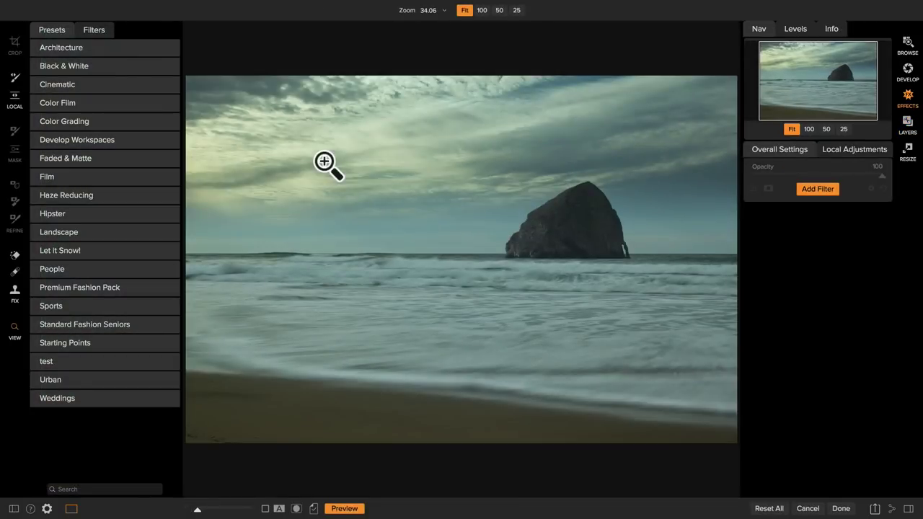
click(92, 66)
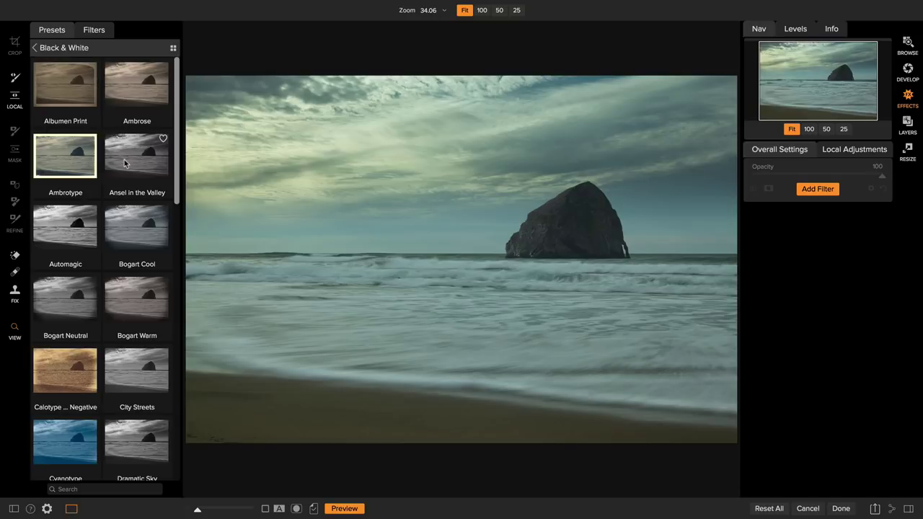
click(61, 240)
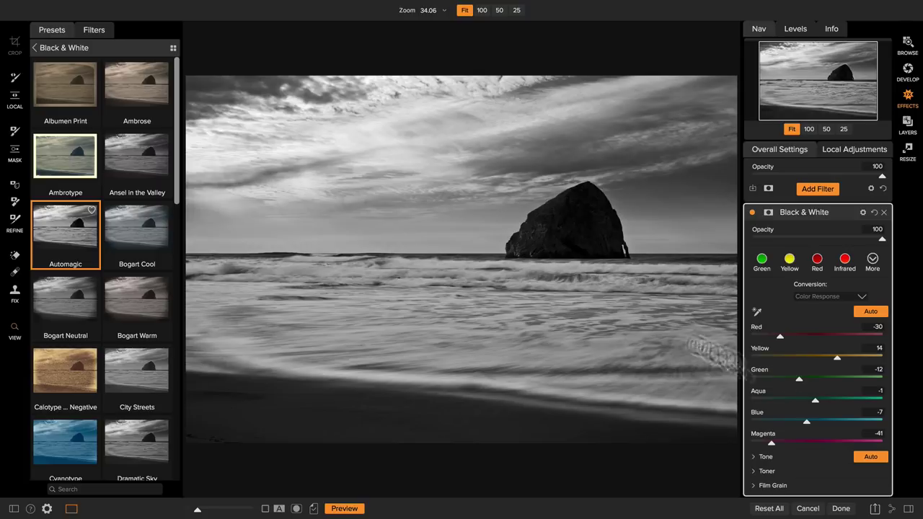
click(840, 509)
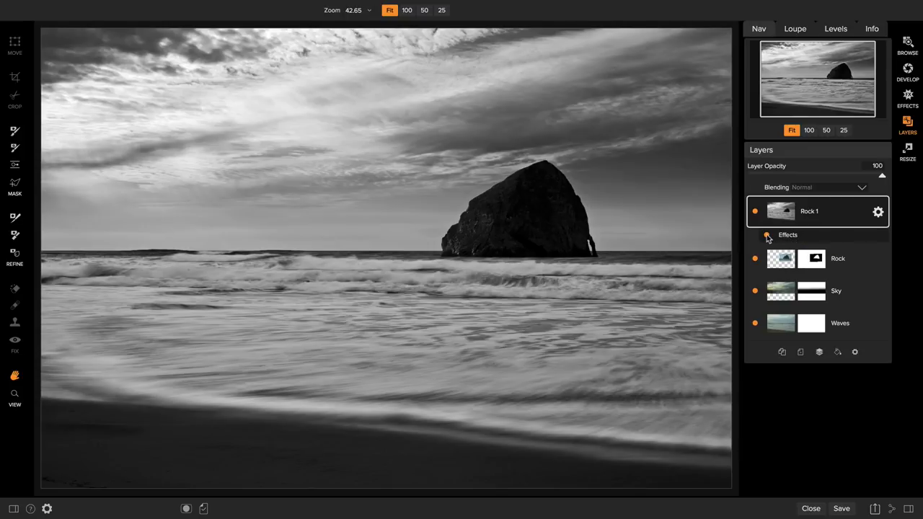
Step: Compare the effect on and off, then replace it with the Glowing Chocolate Black & White preset
click(767, 237)
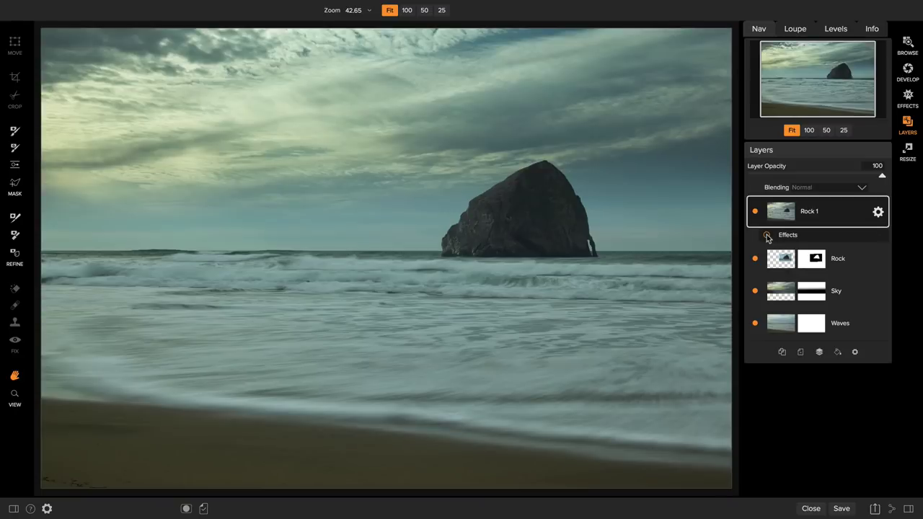
click(767, 236)
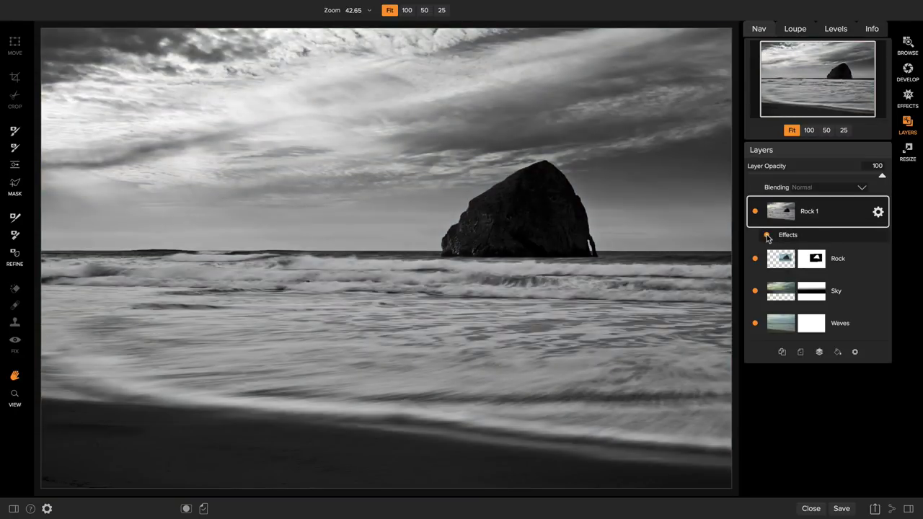
double_click(783, 236)
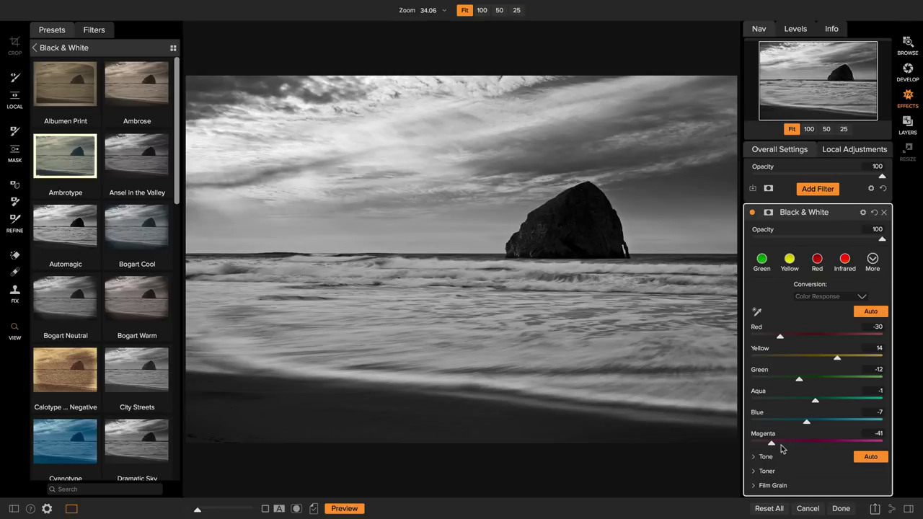
scroll(122, 265, down, 3)
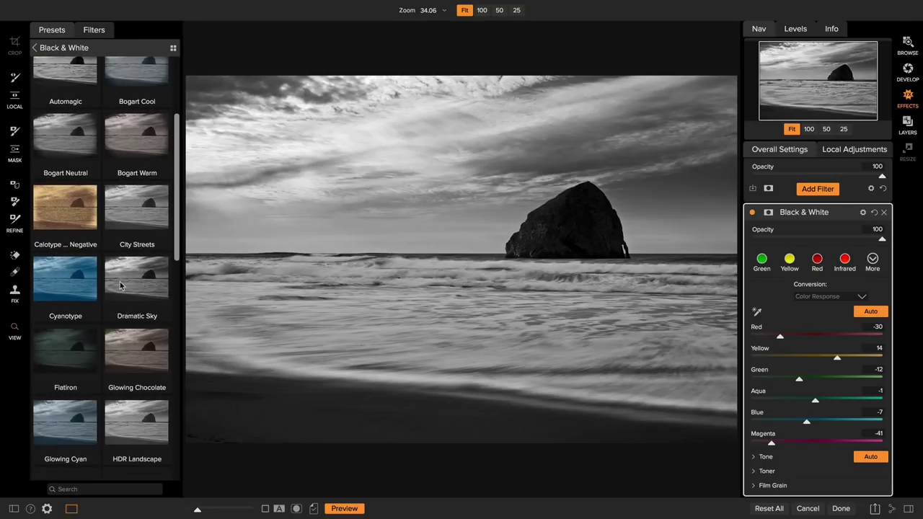
click(142, 339)
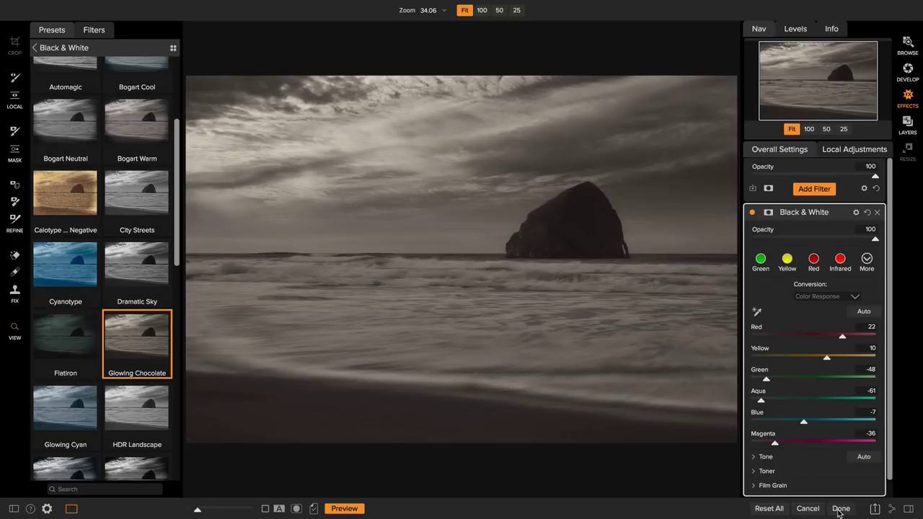
click(841, 508)
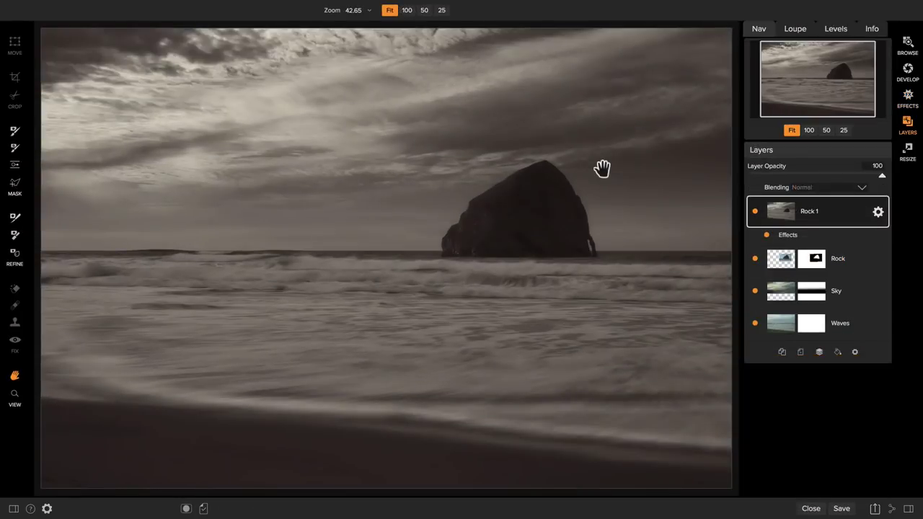